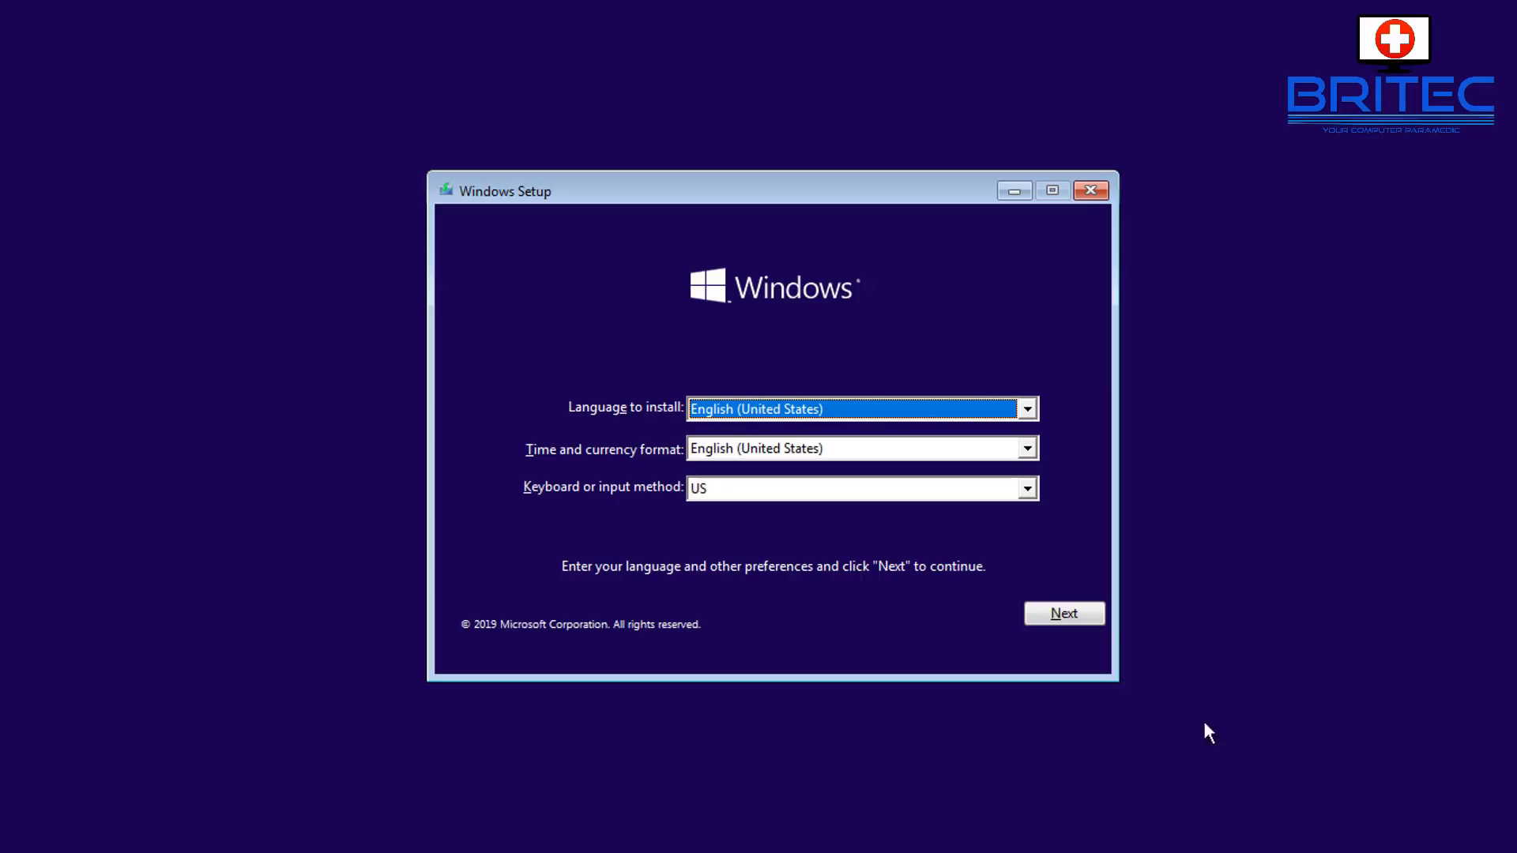
- Keep English (United States) with the US keyboard and skip entering a product key
click(1091, 615)
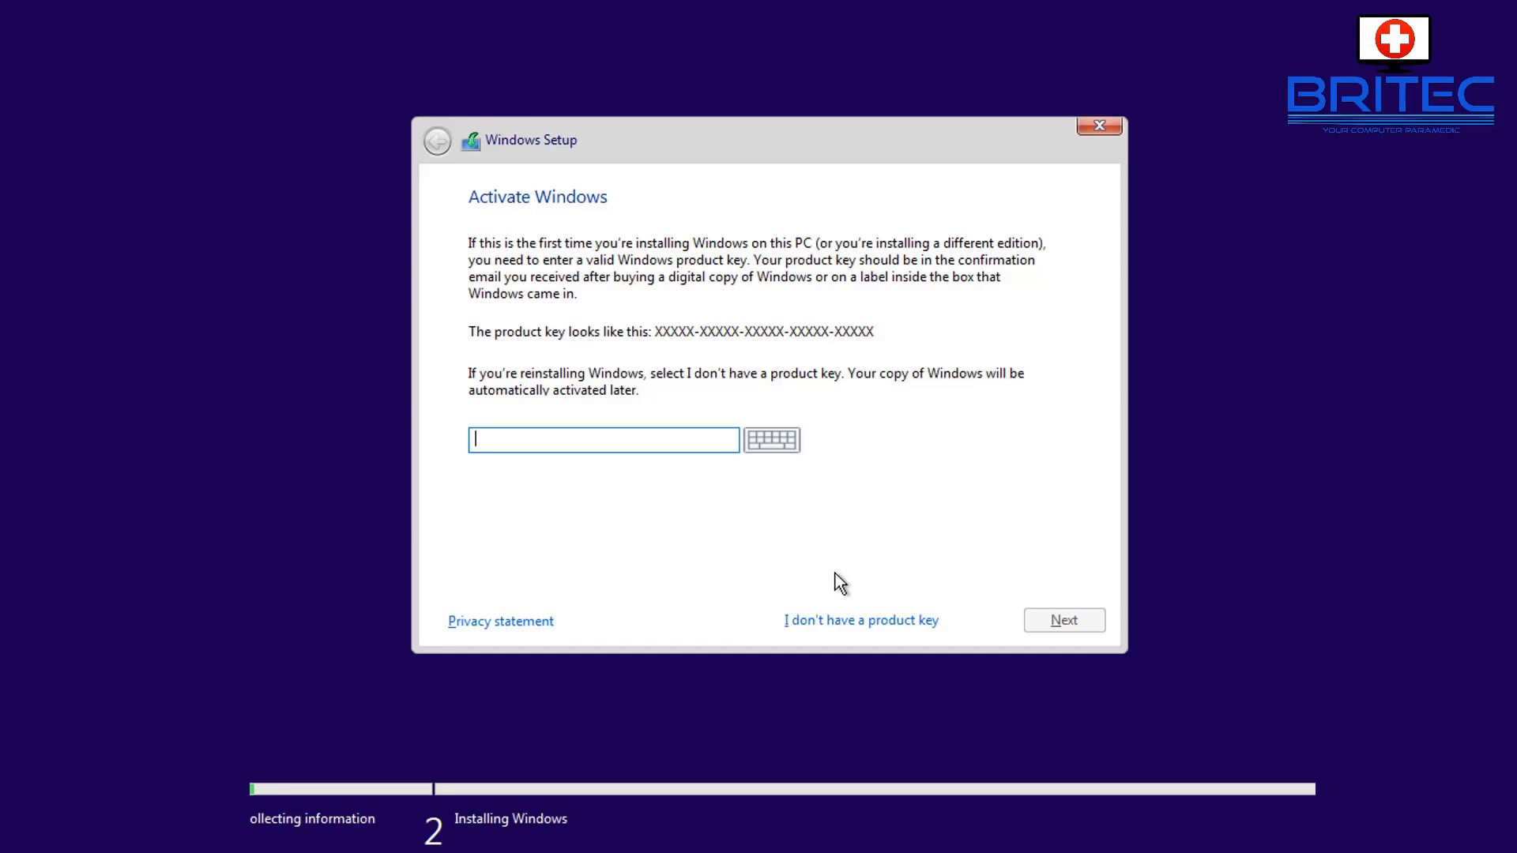
click(857, 624)
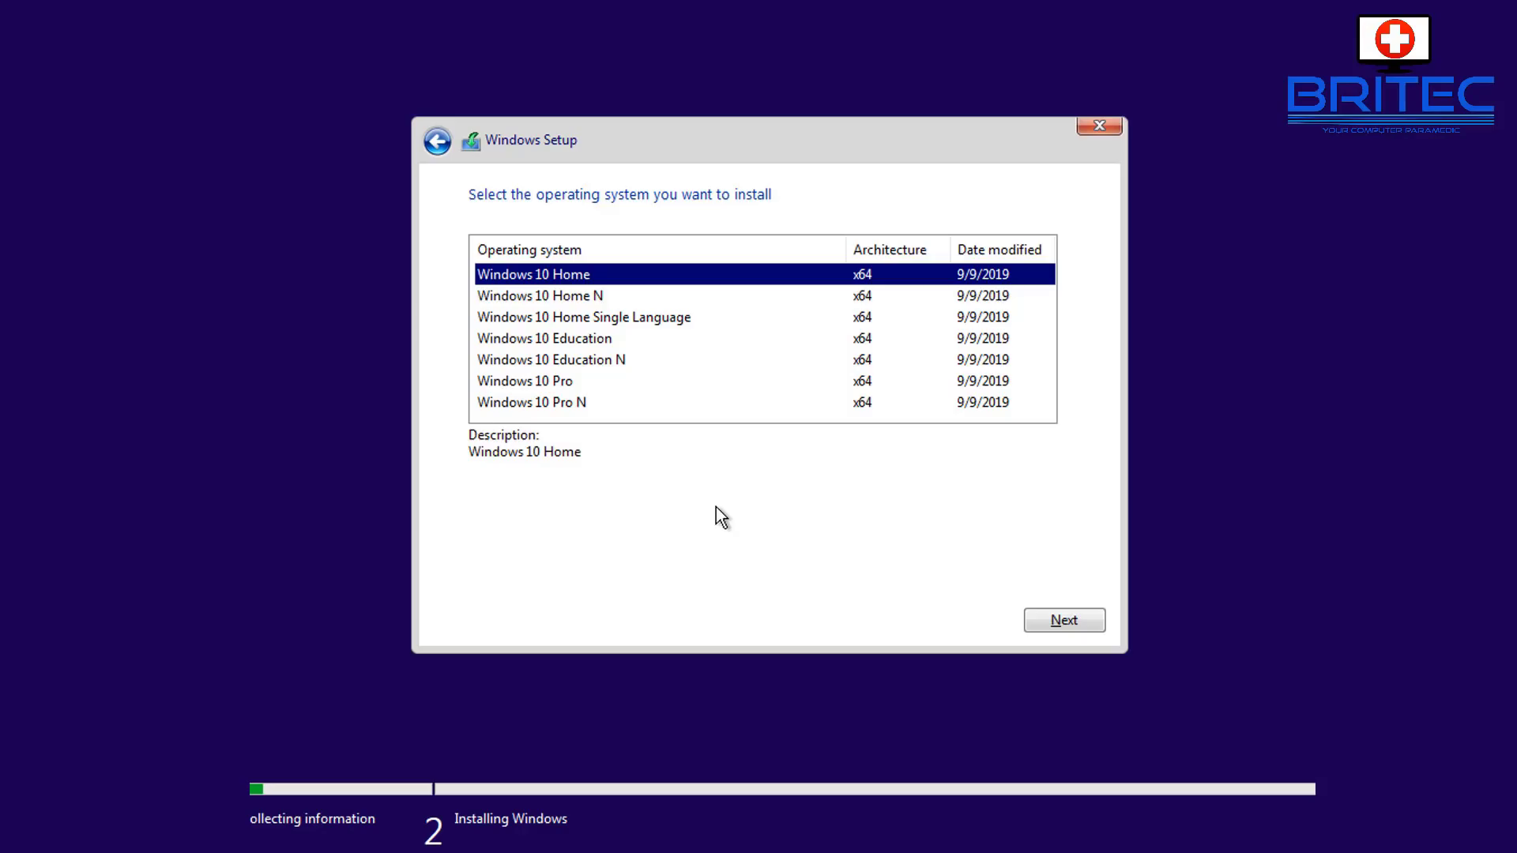
- Choose Windows 10 Home and accept the license terms
click(1068, 621)
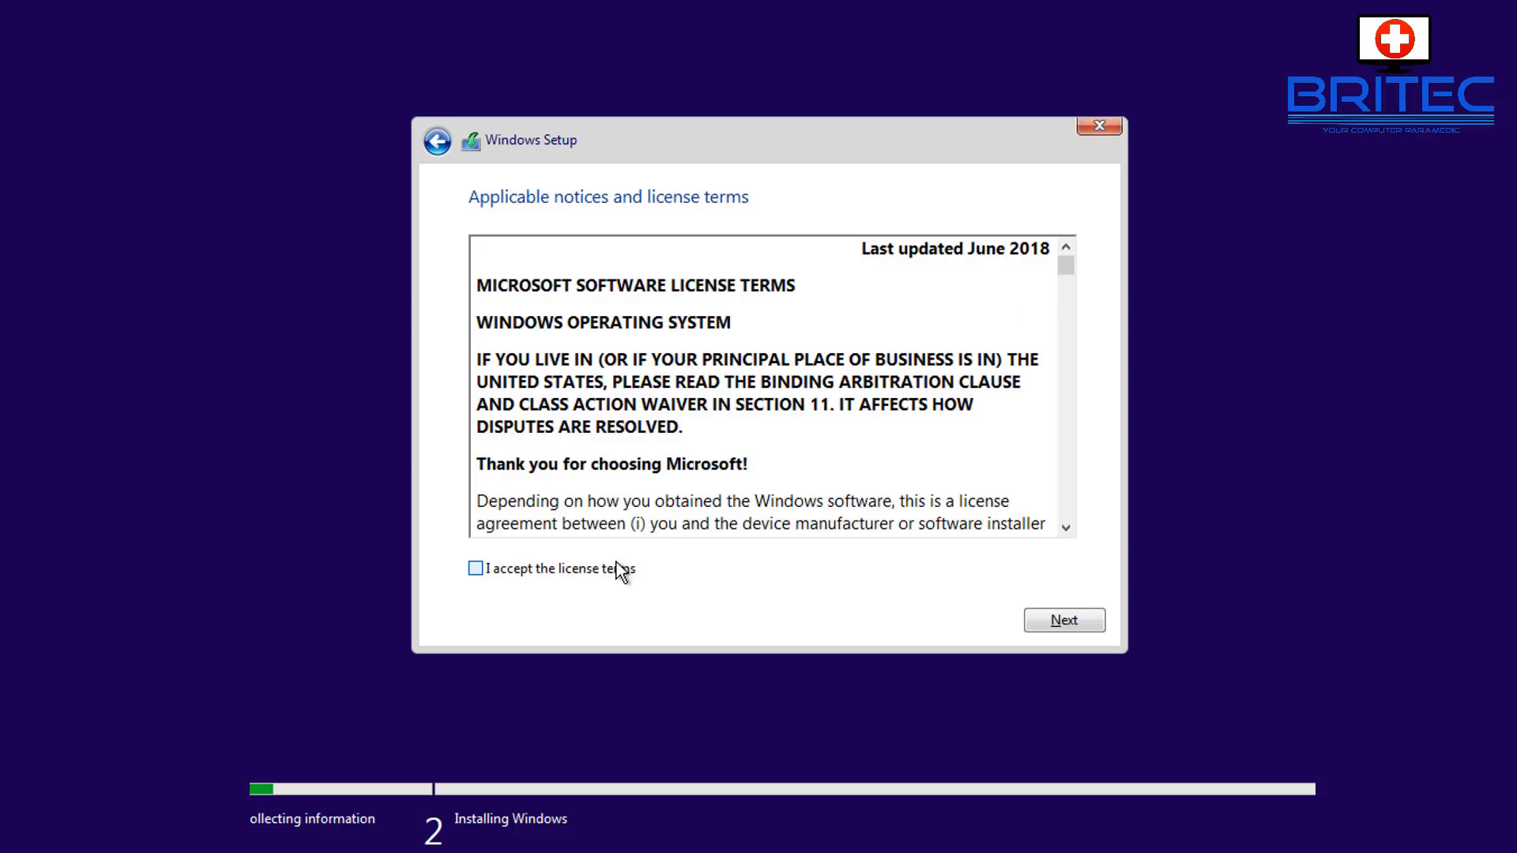
click(618, 569)
- Proceed to the installation type choice and let Windows install through to first-time setup
click(1078, 631)
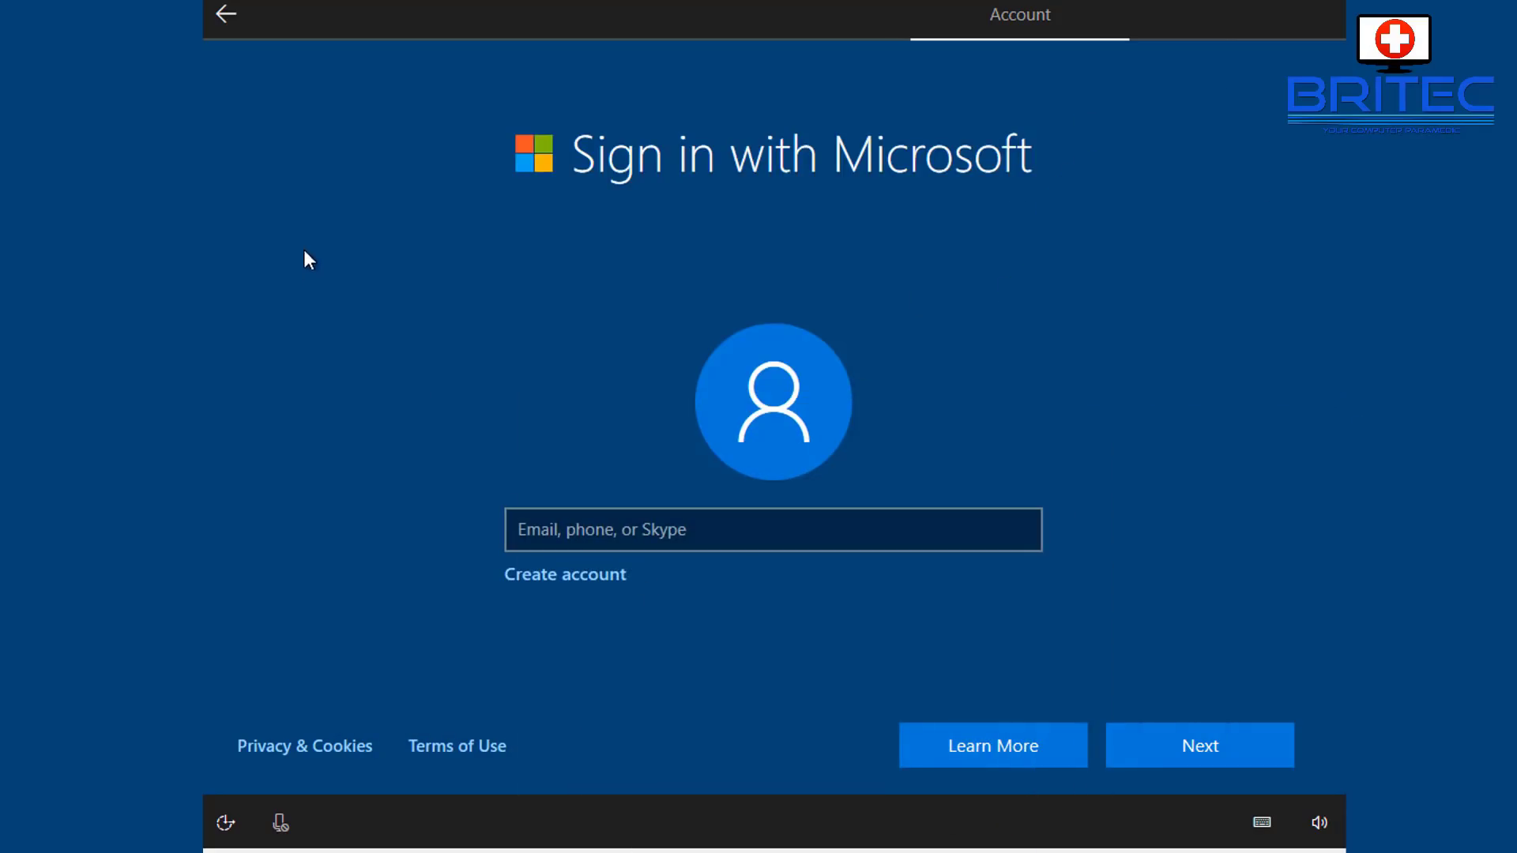
- Back out of Microsoft sign-in to the offline 'Who's going to use this PC?' page
click(227, 24)
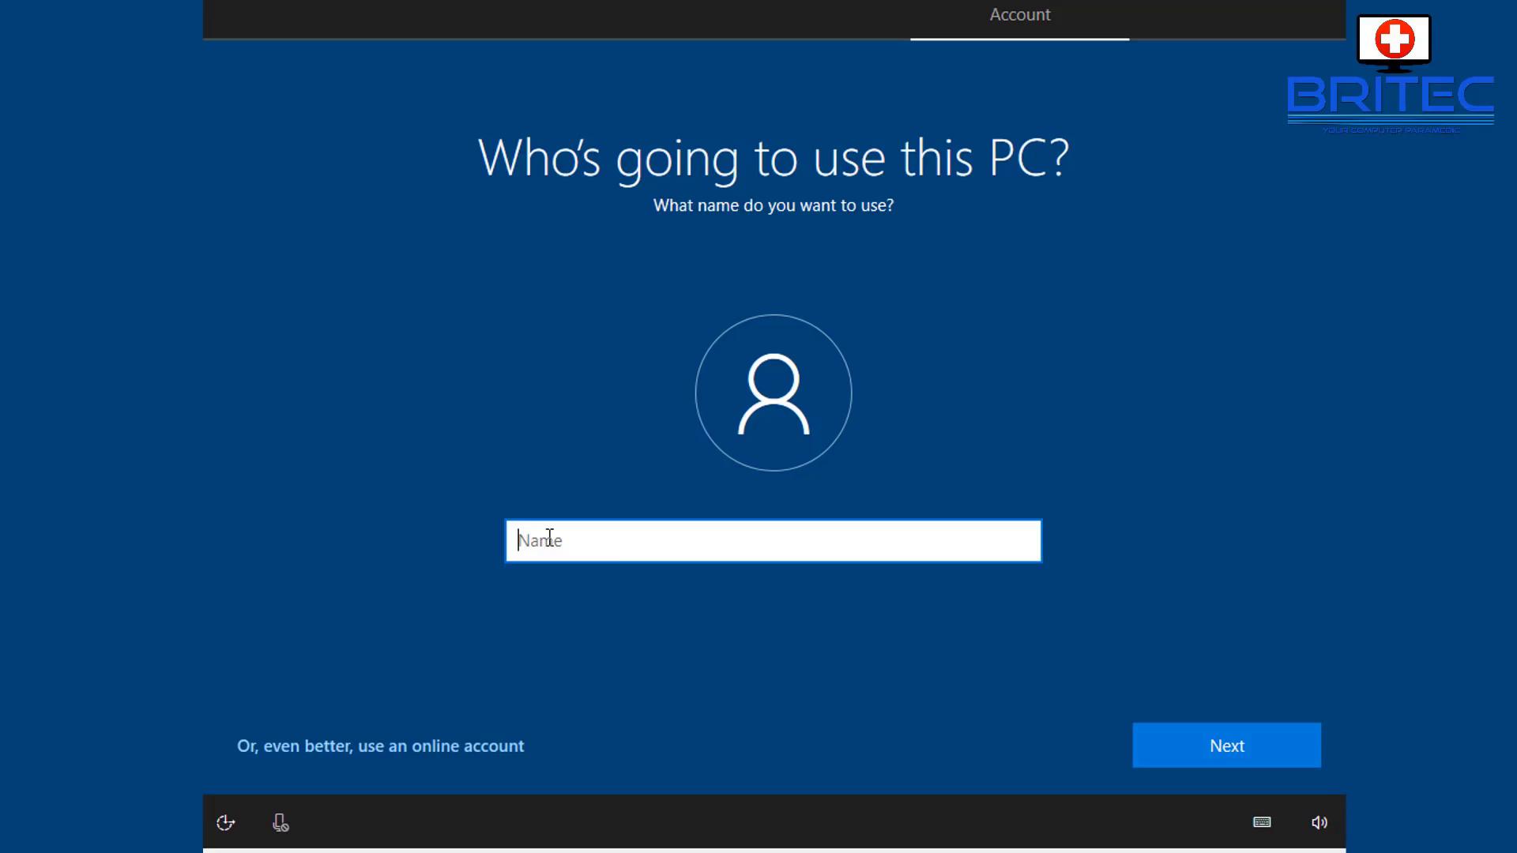
- Enter a user name for the local account and leave its password blank
text(Britec)
click(1221, 744)
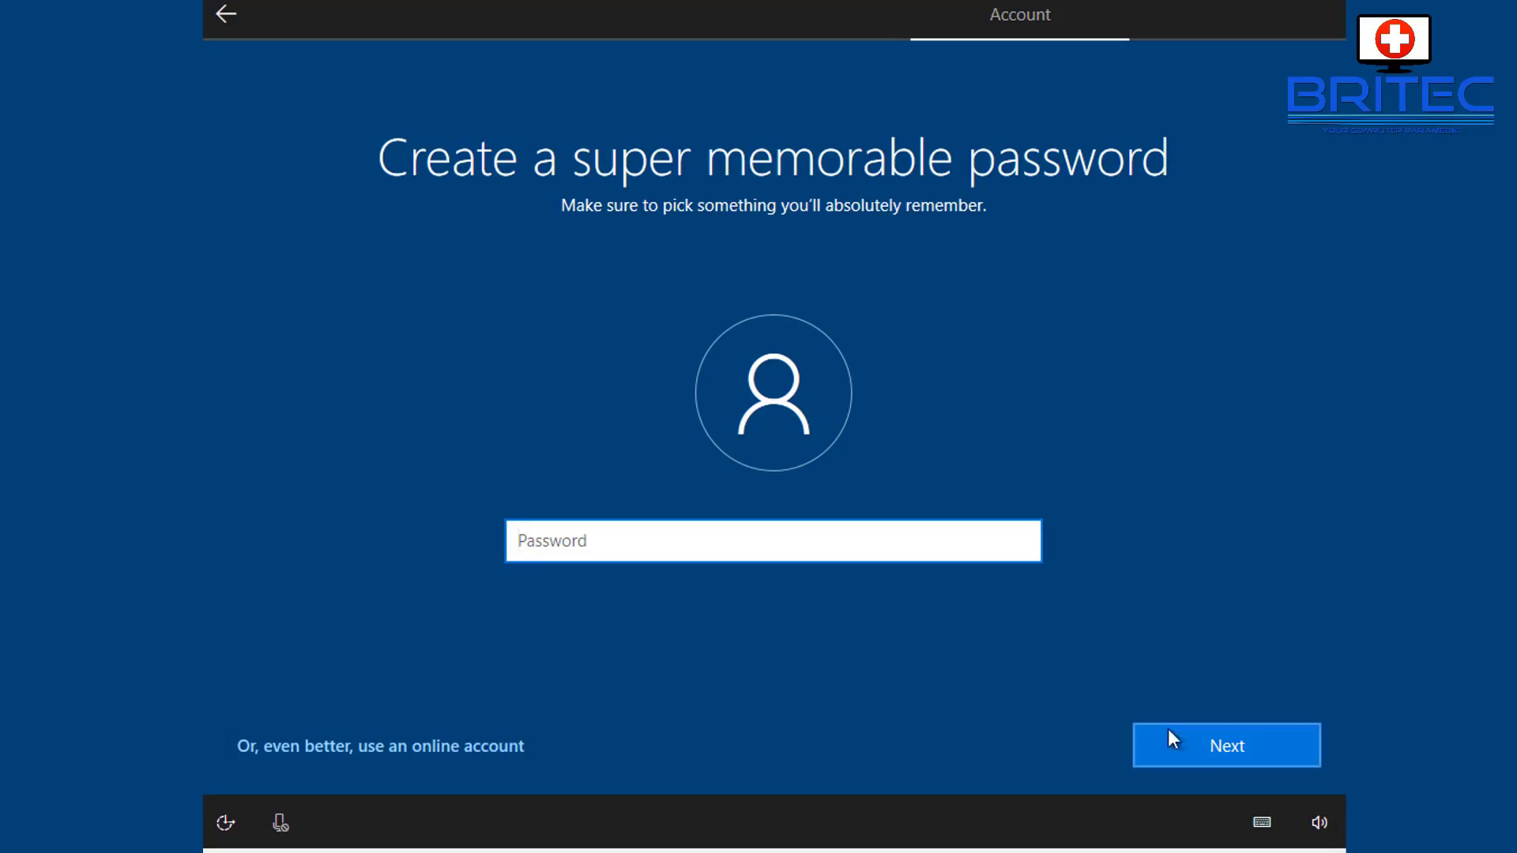
click(1256, 747)
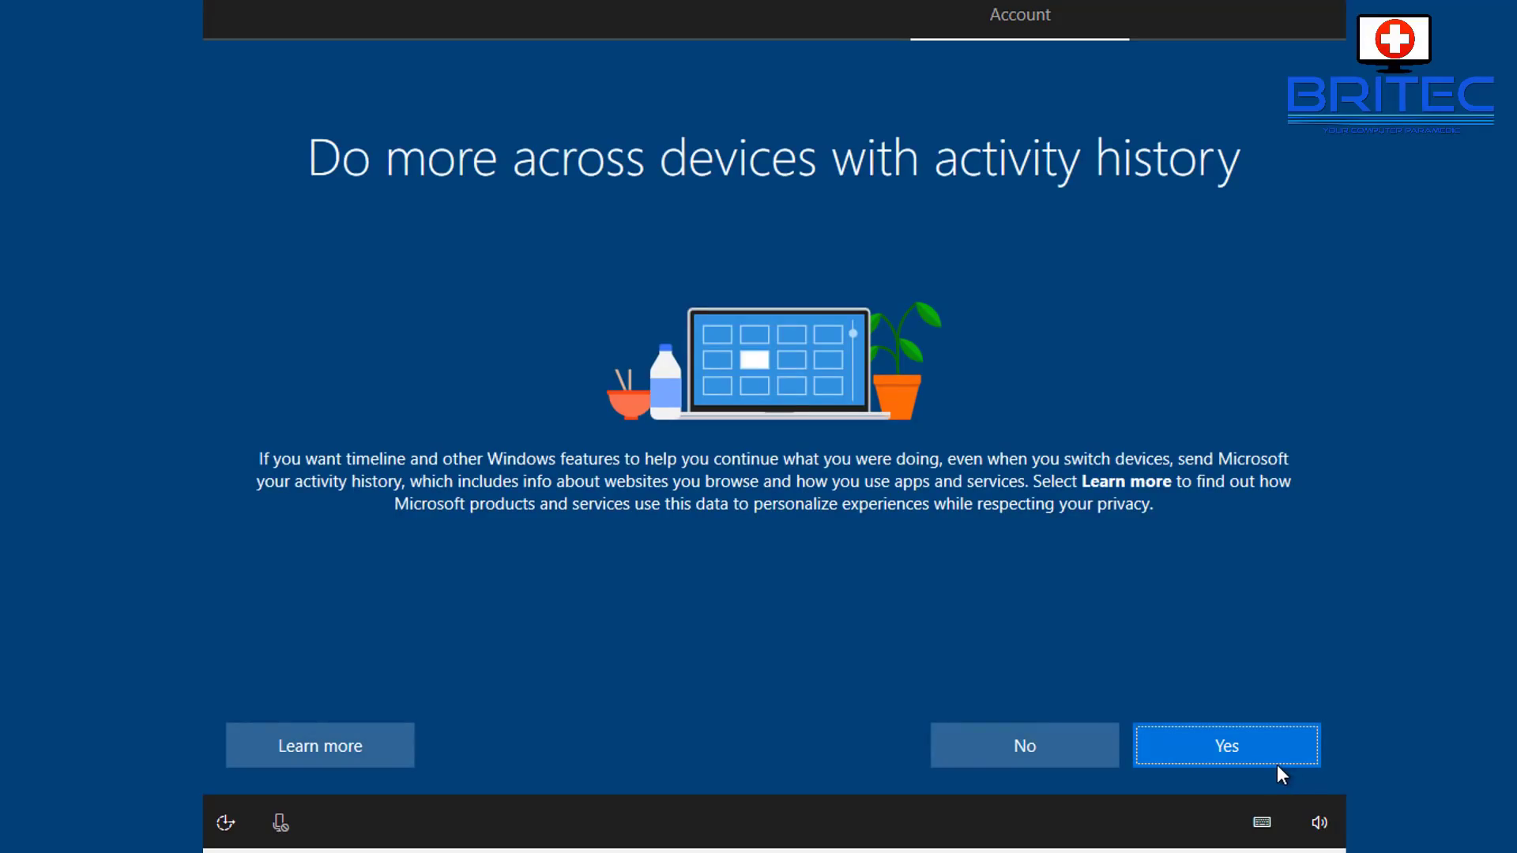
- Answer activity history, decline Cortana, and turn off online speech recognition, location and Find my device
click(1074, 760)
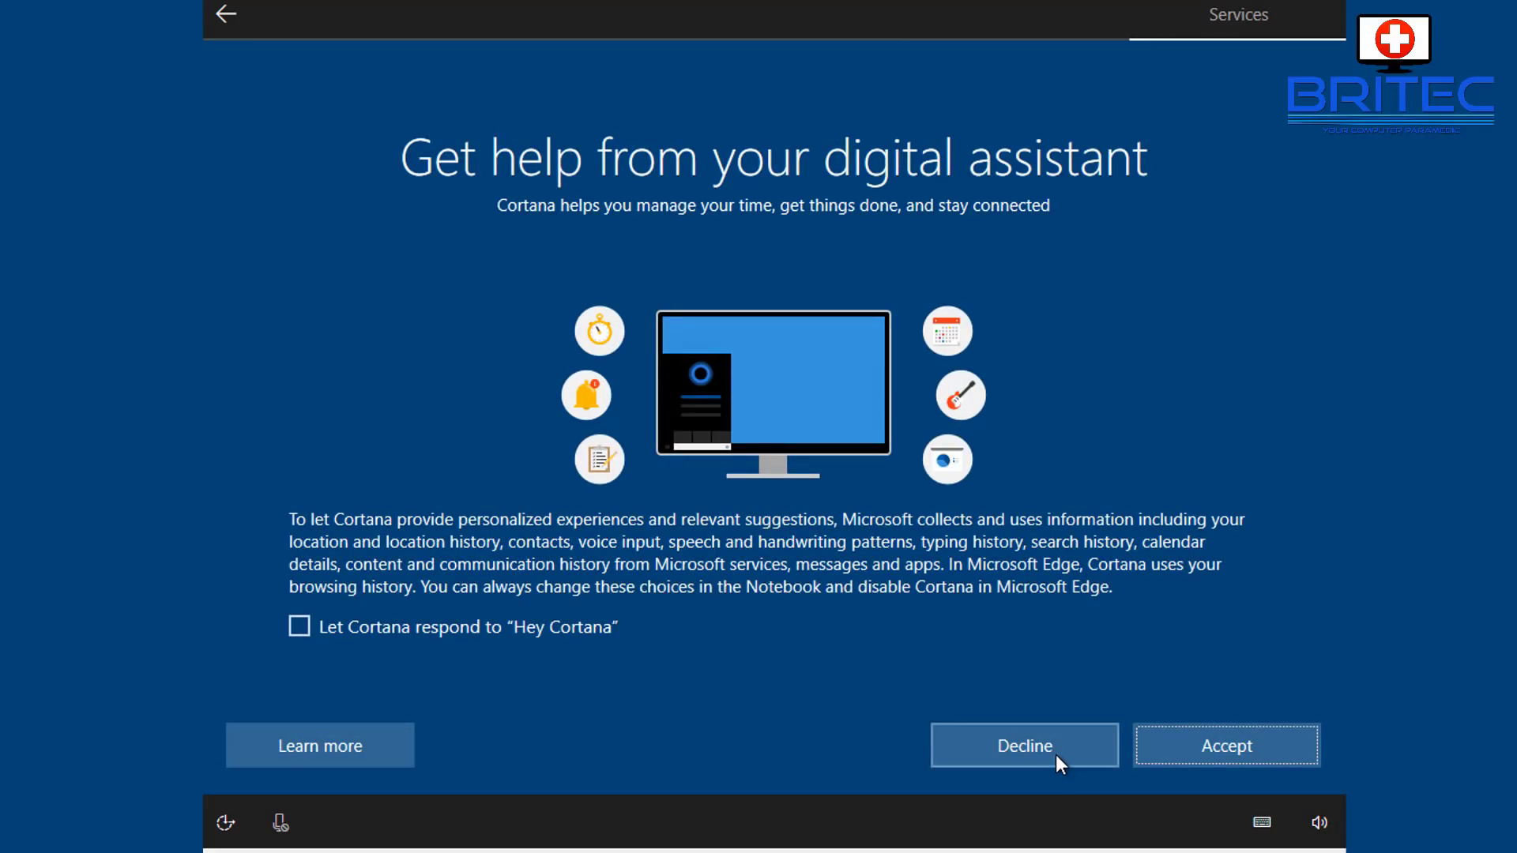
click(1056, 755)
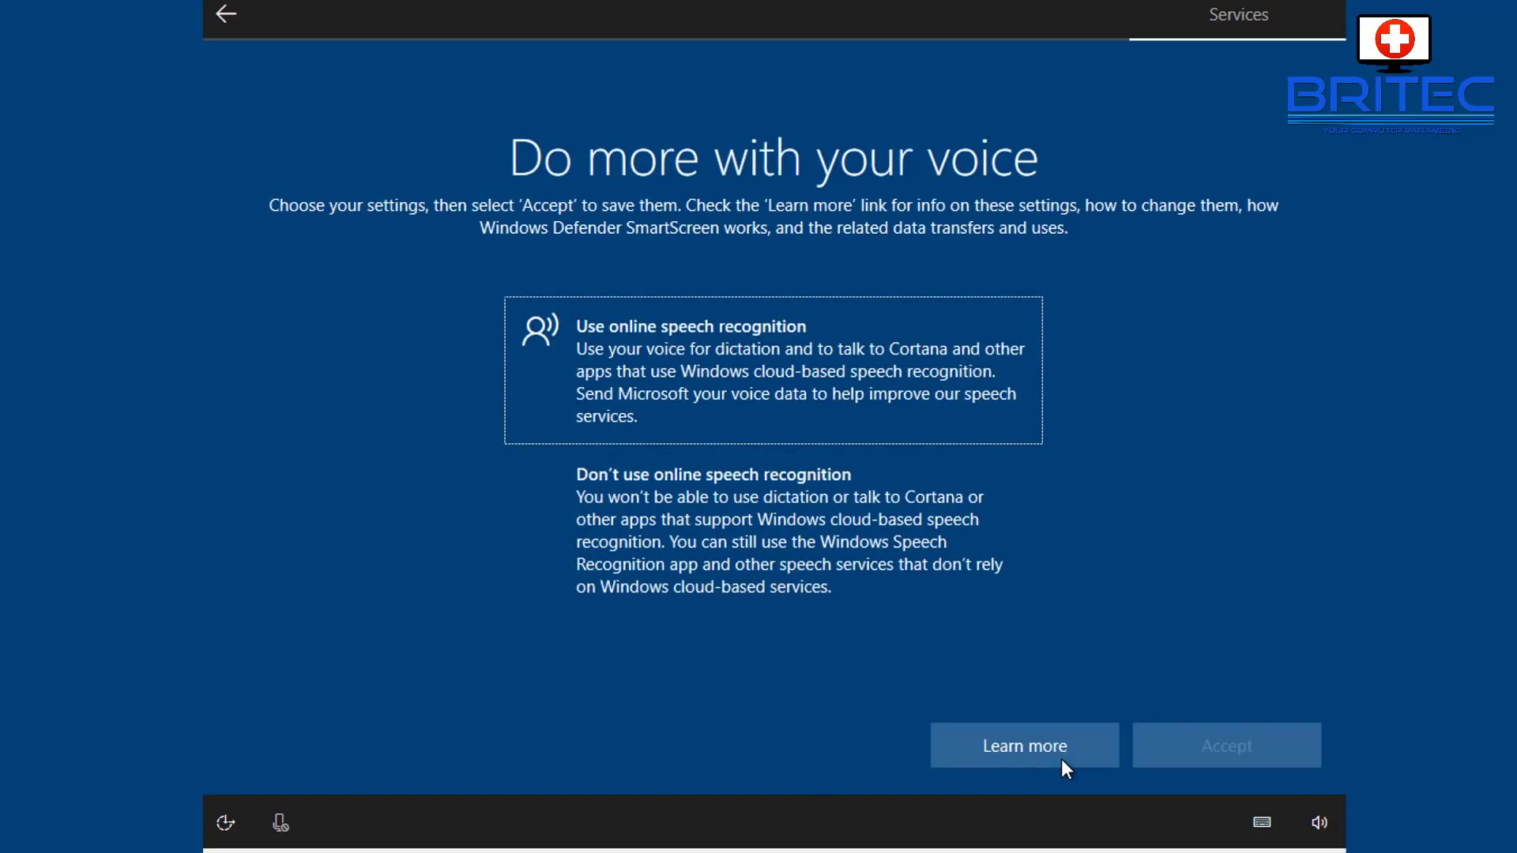
click(917, 566)
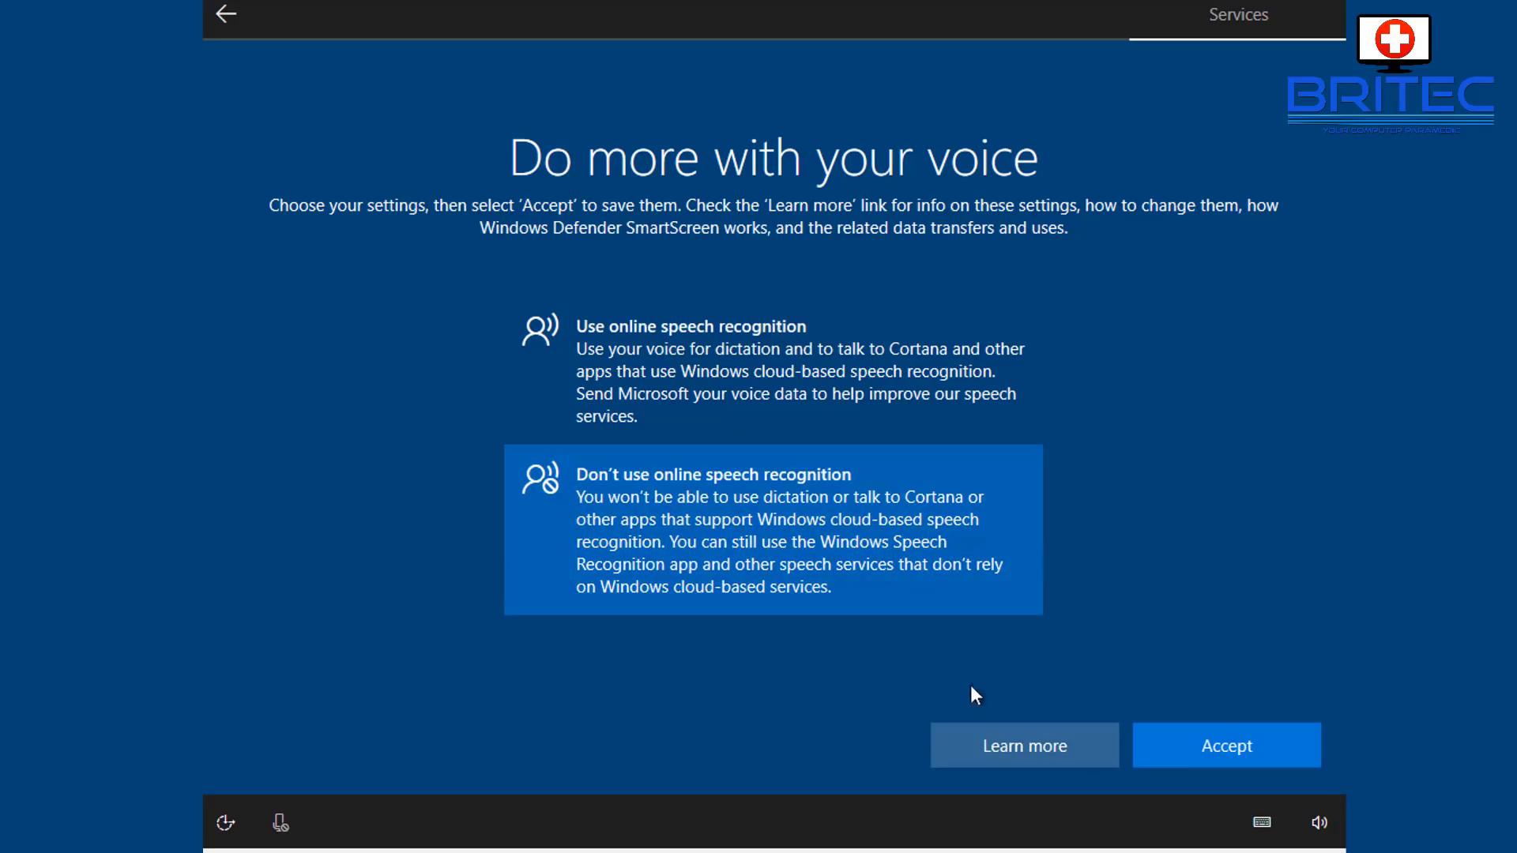
click(1237, 757)
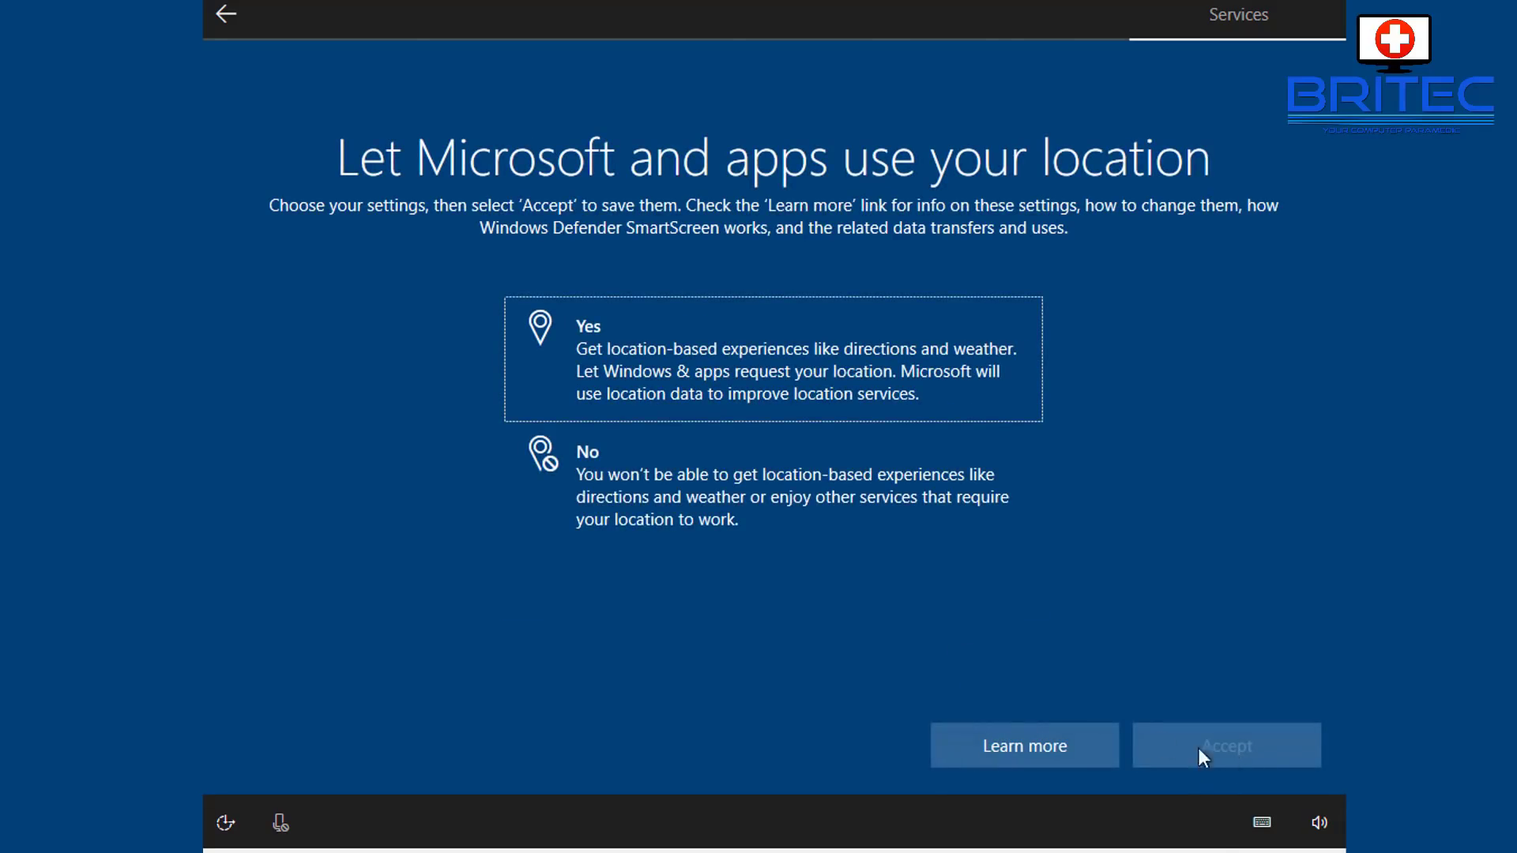
click(849, 517)
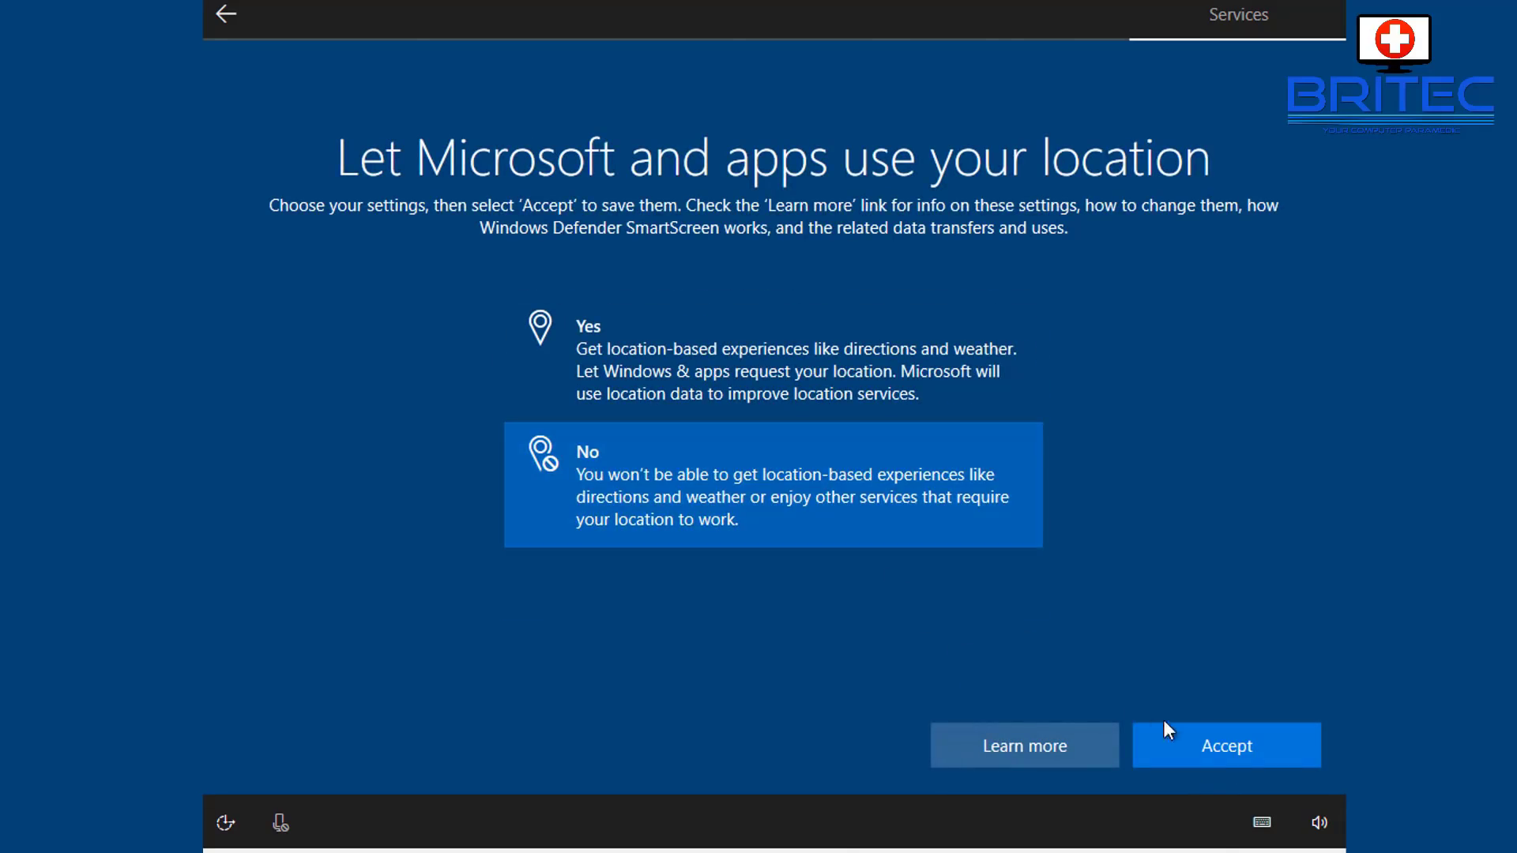
click(1223, 755)
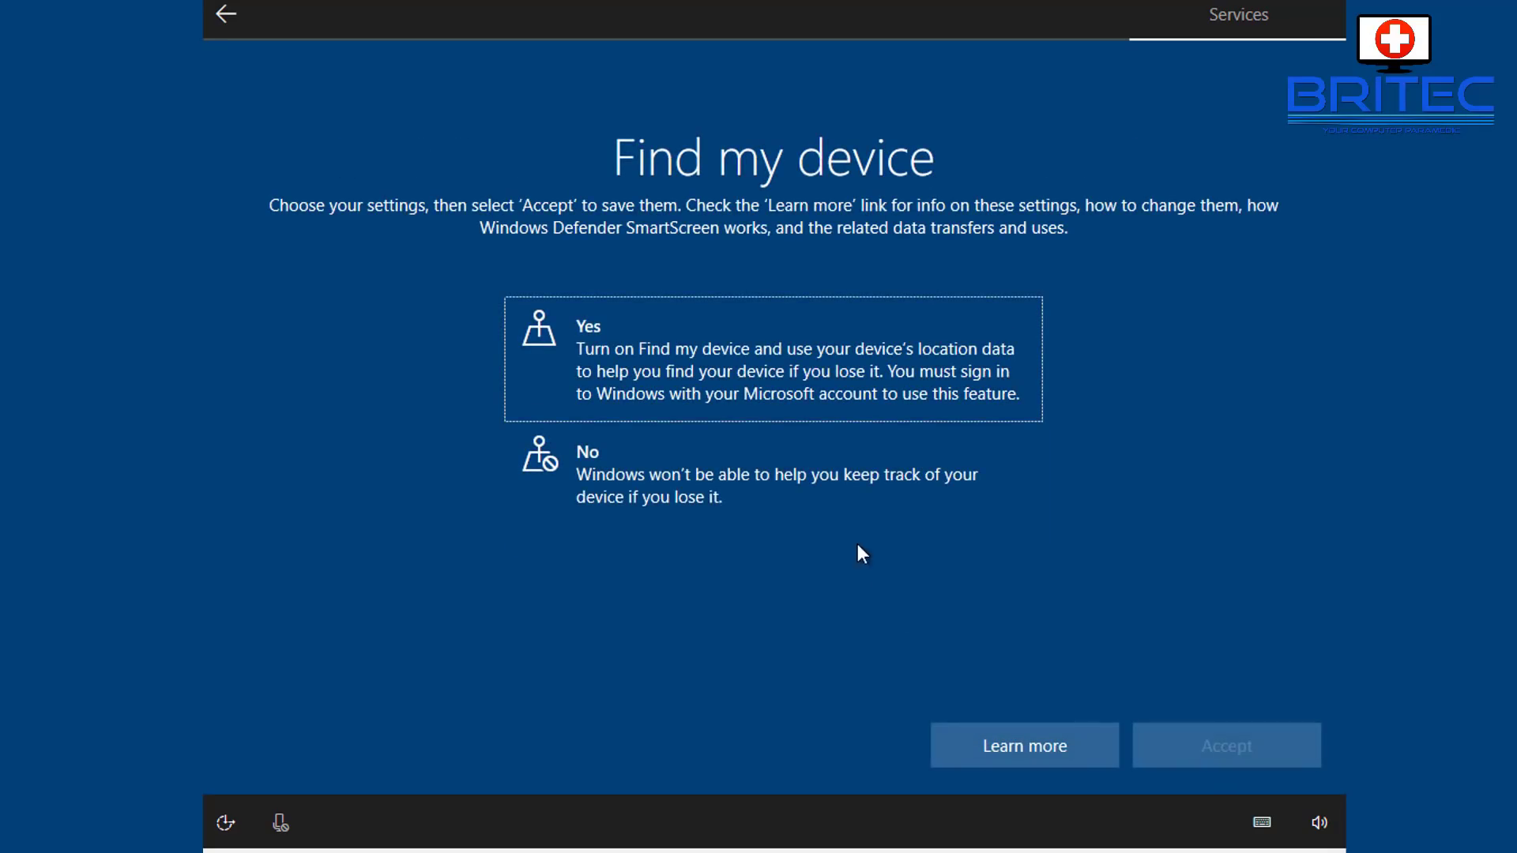
click(843, 503)
click(1229, 764)
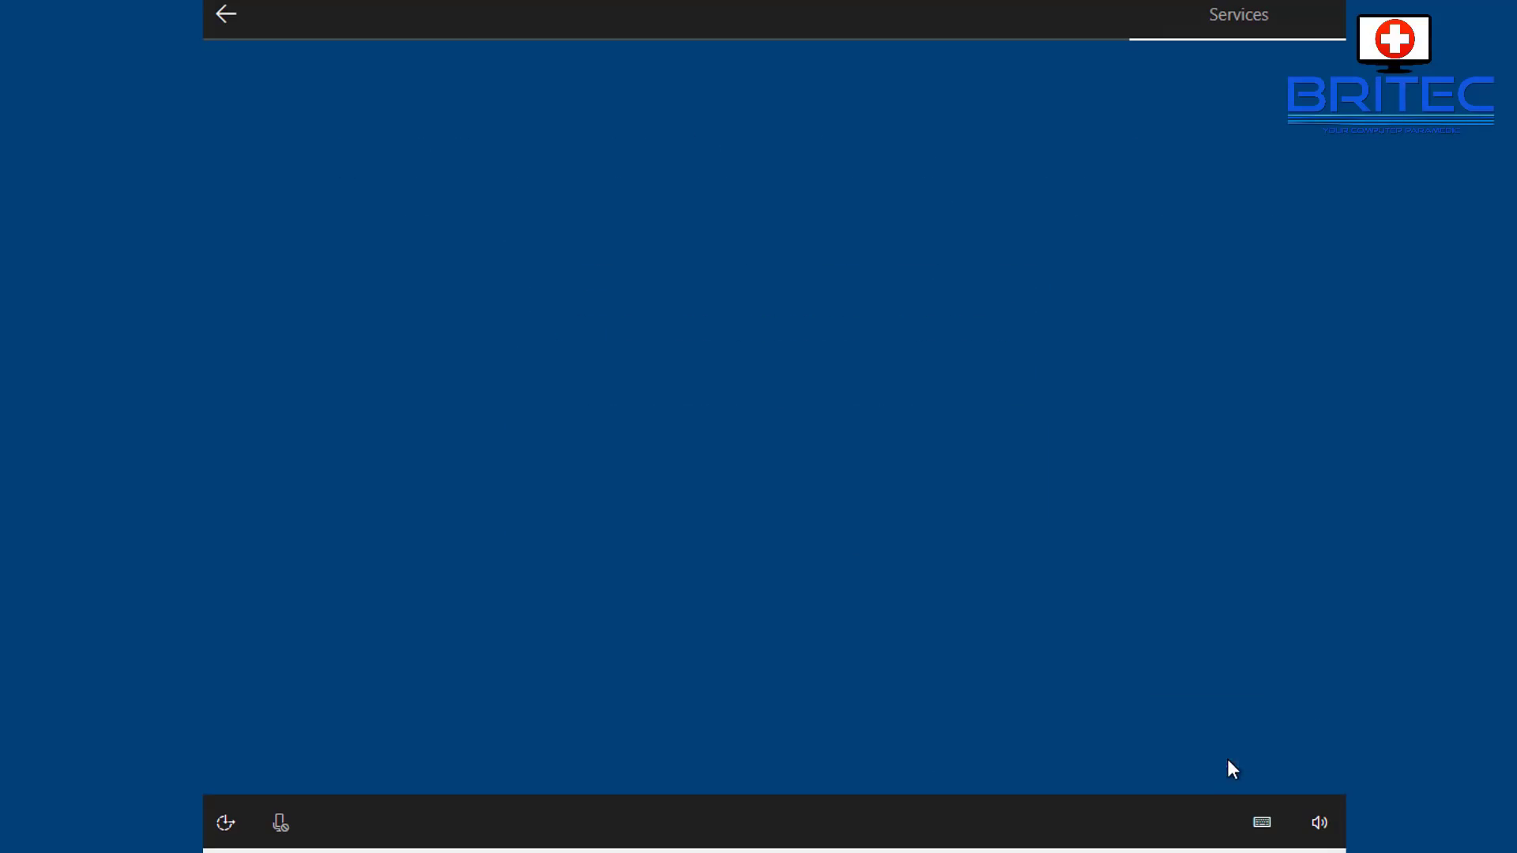
- Set diagnostic data to Basic and refuse inking data, tailored experiences and the advertising ID
click(895, 632)
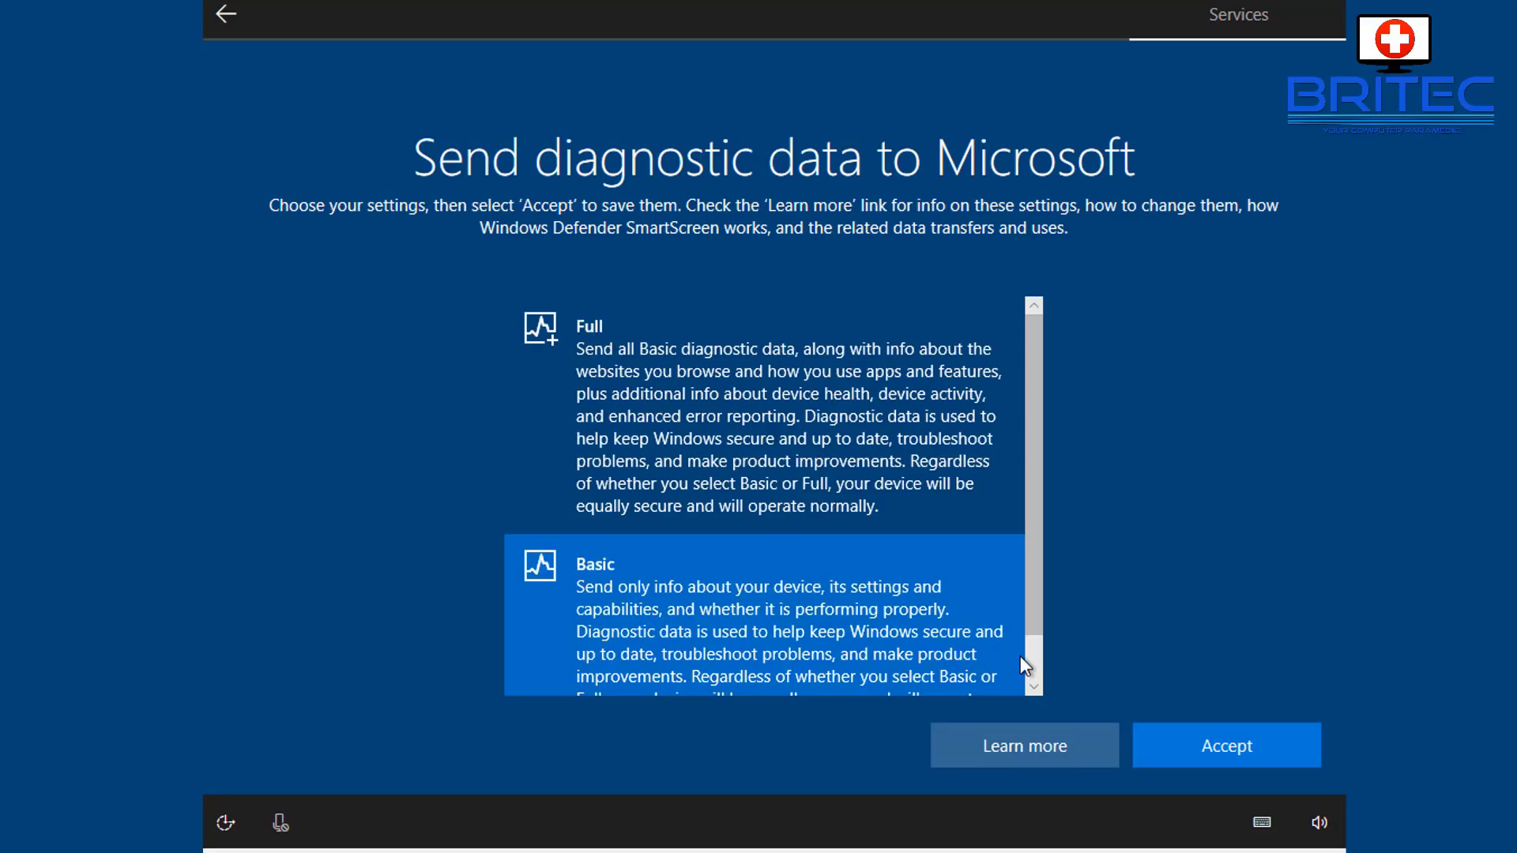
scroll(1020, 656, down, 1)
click(1221, 739)
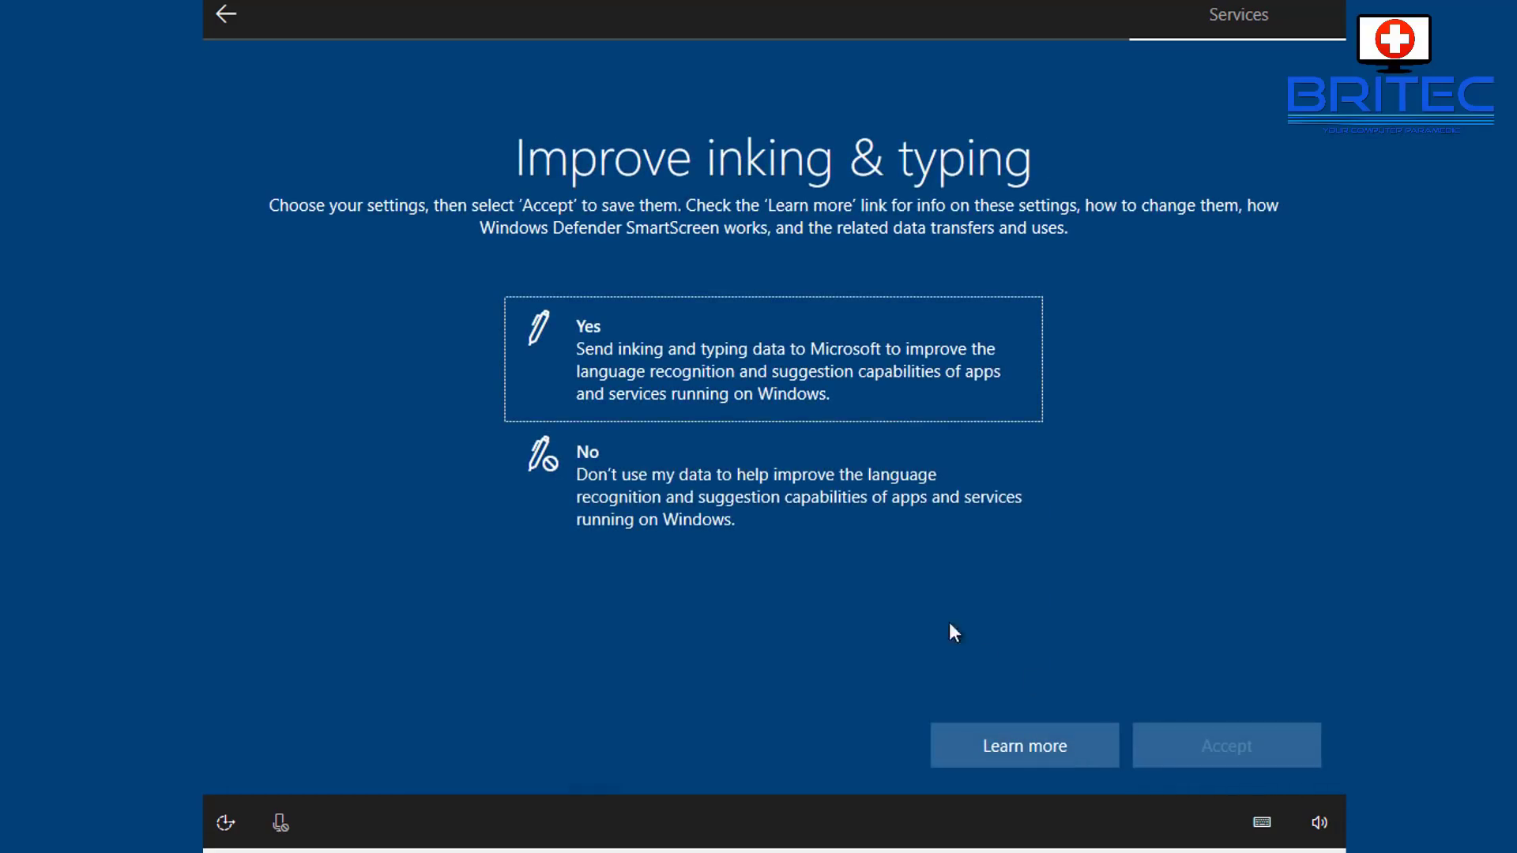
click(872, 500)
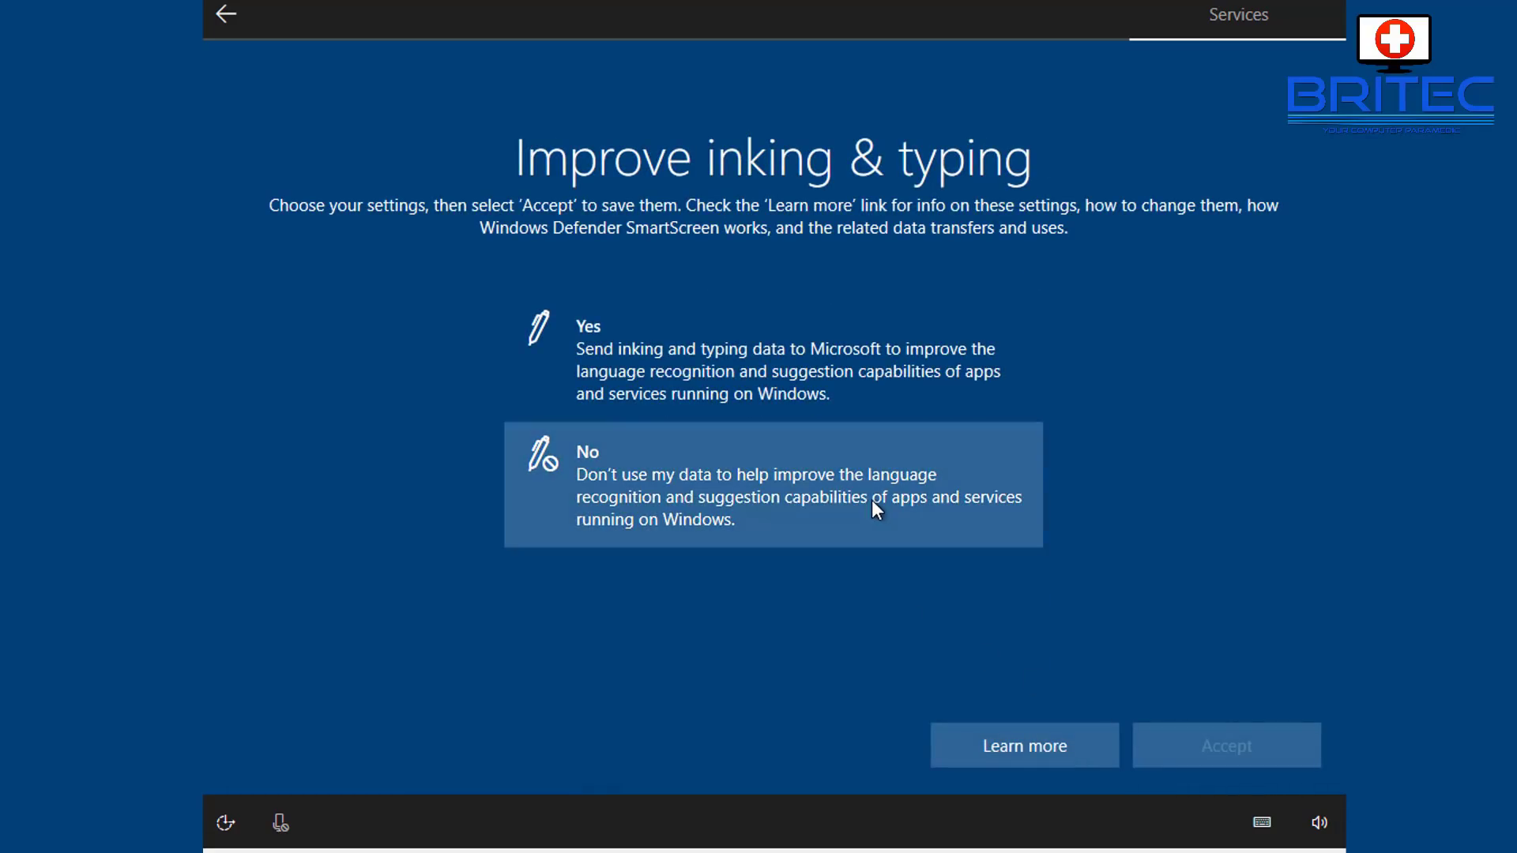
click(1225, 758)
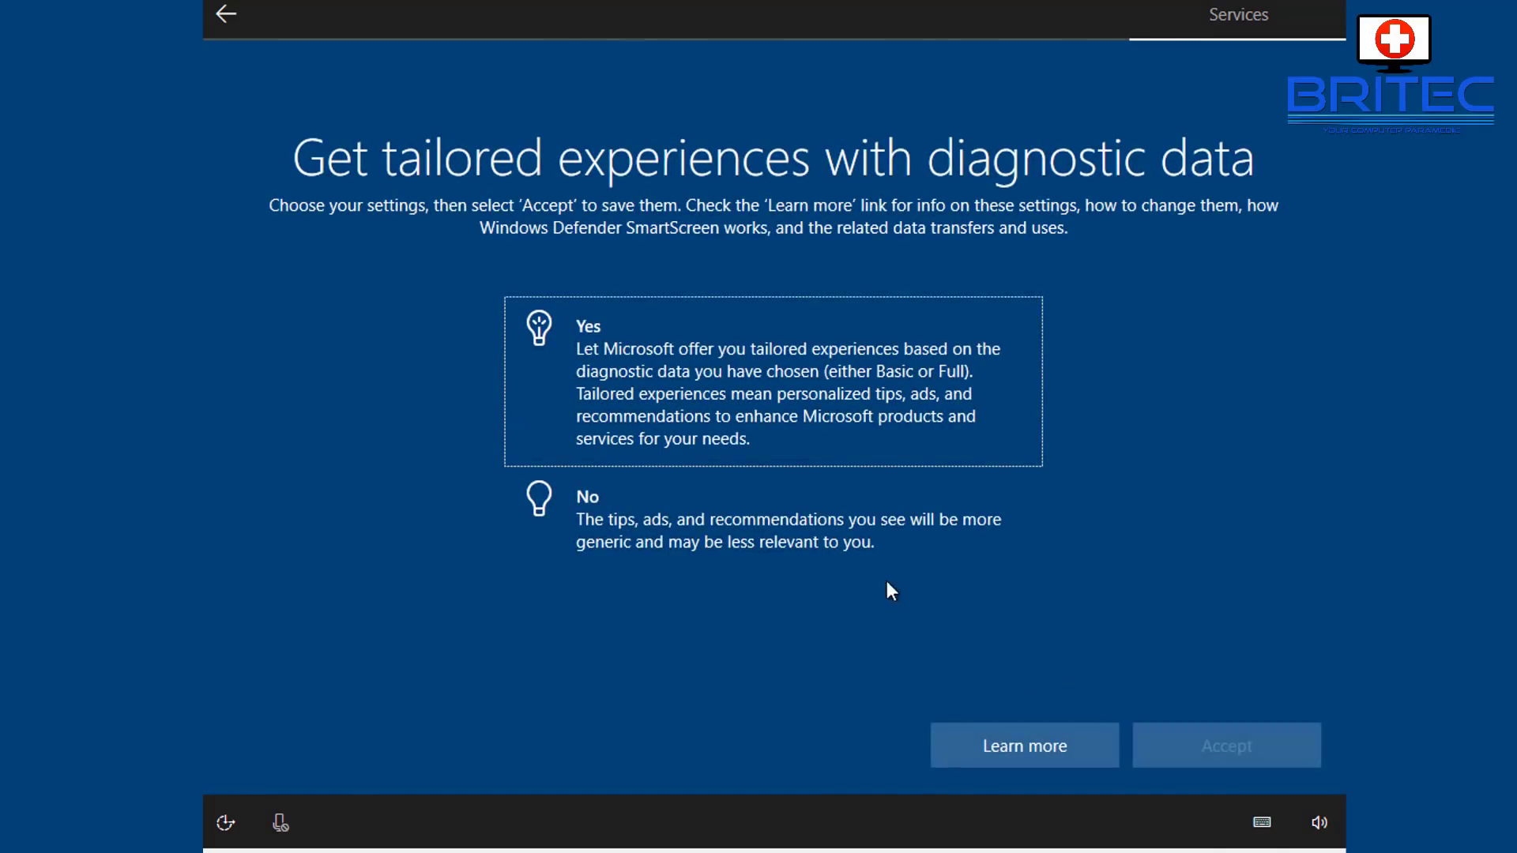
click(853, 532)
click(1239, 757)
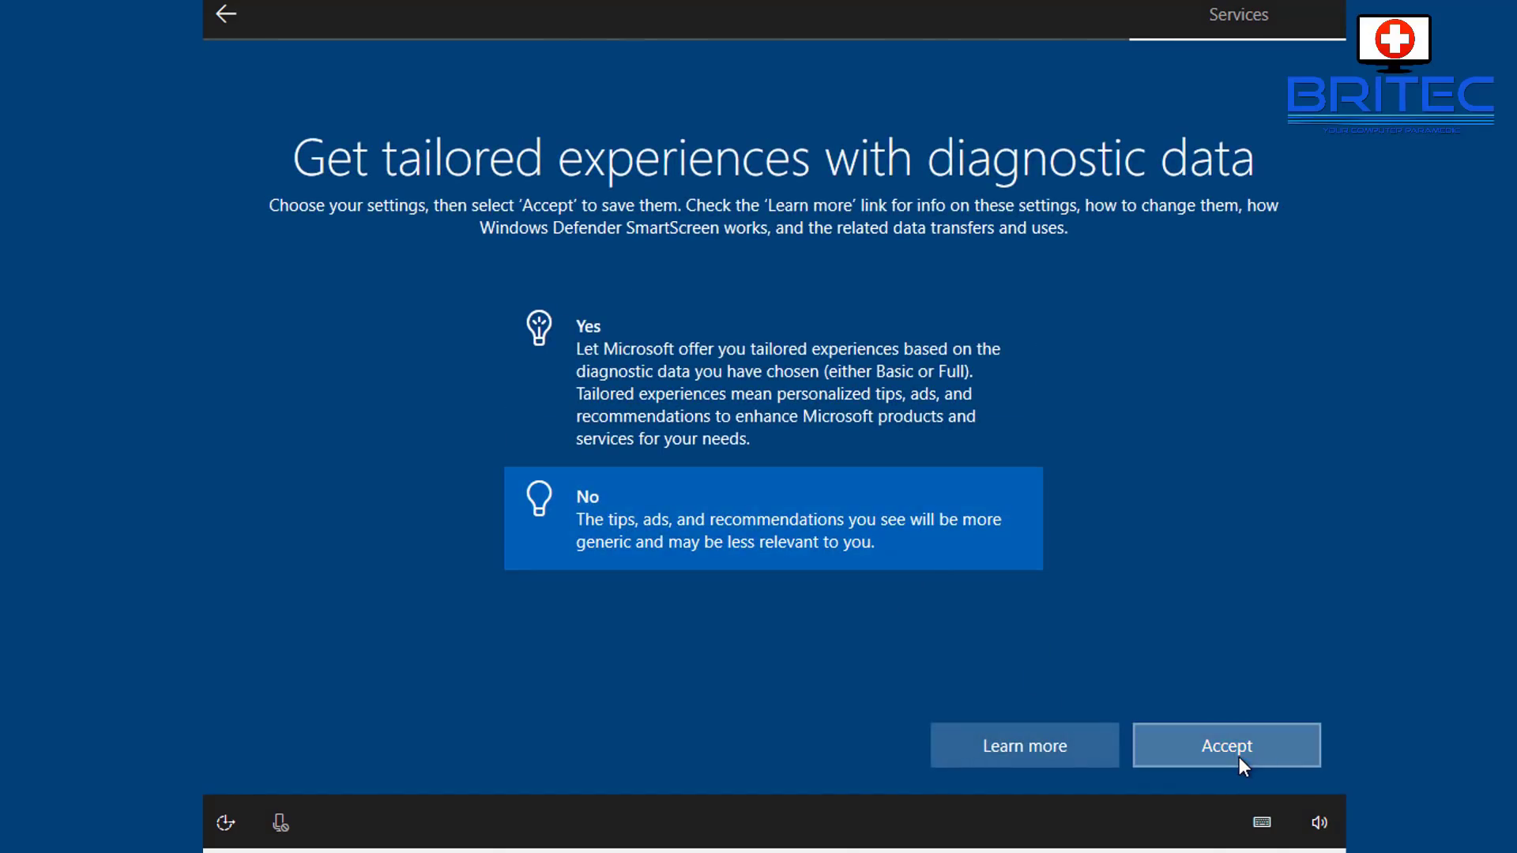
click(860, 485)
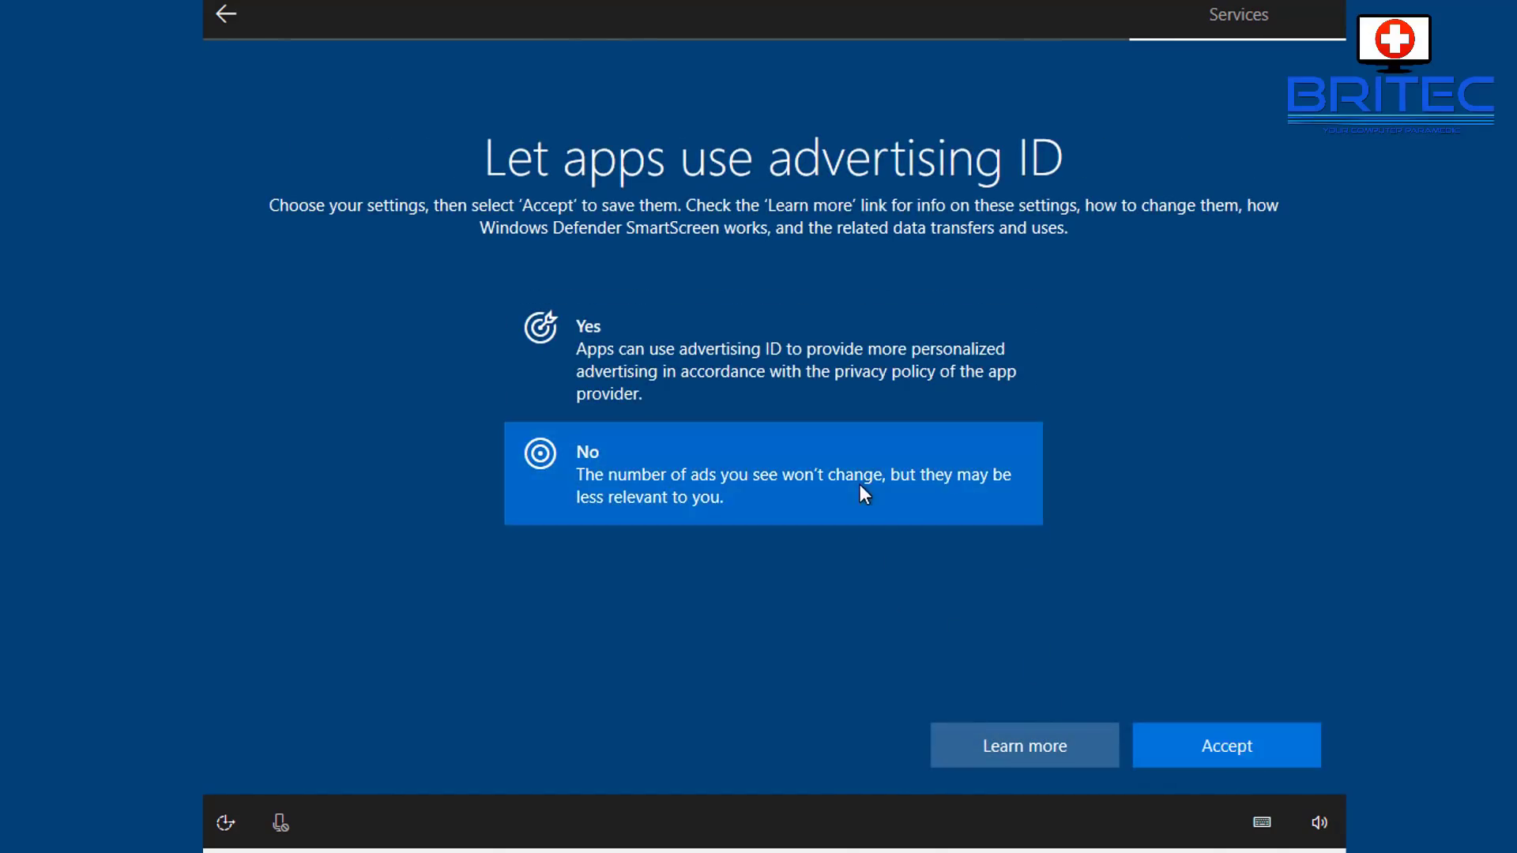
click(1204, 749)
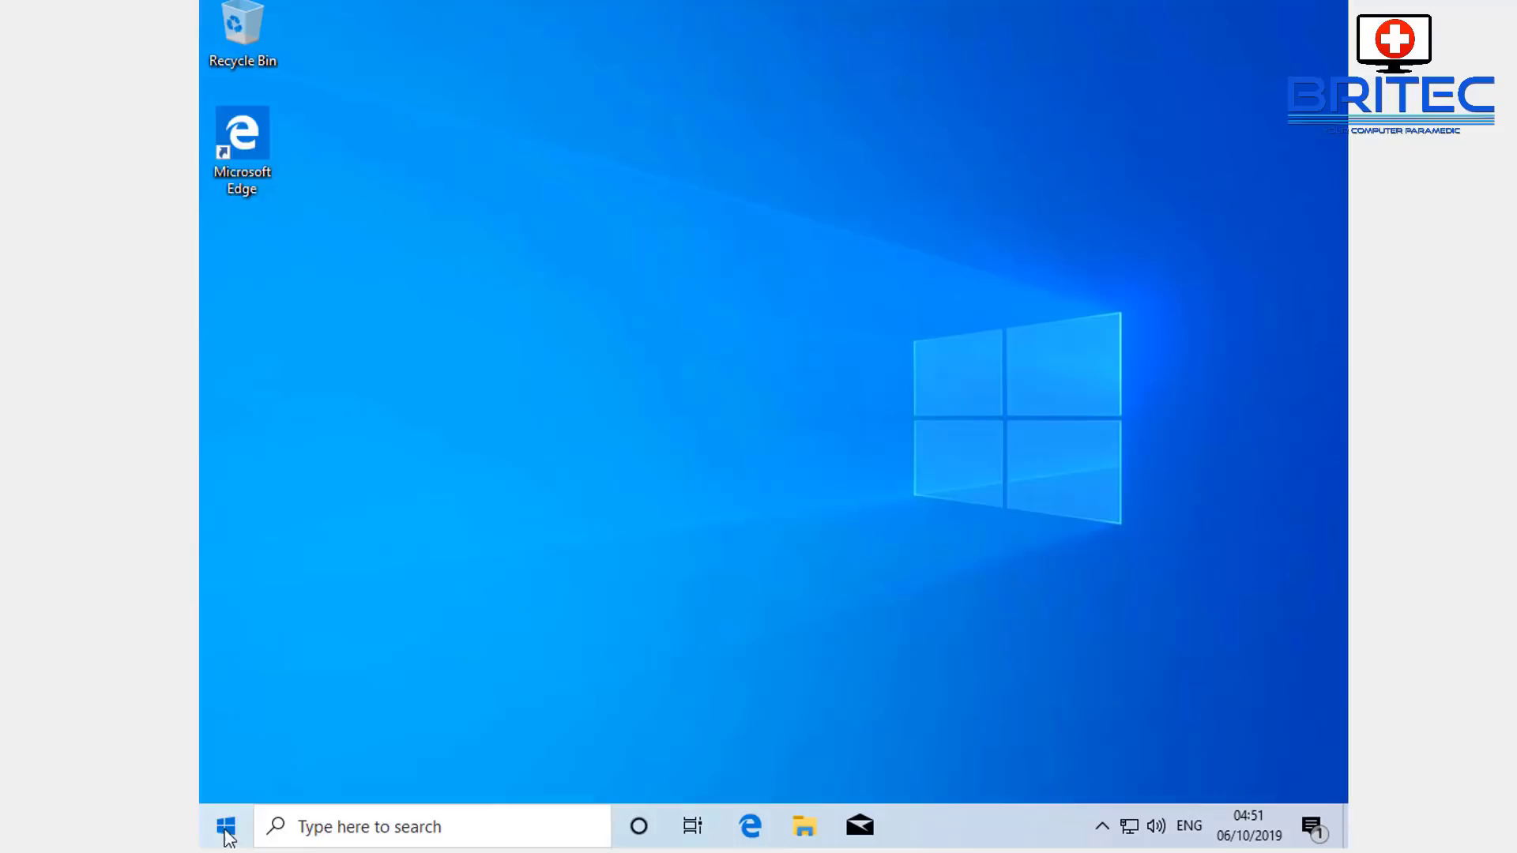
- Launch the Settings app from the Start menu
click(227, 814)
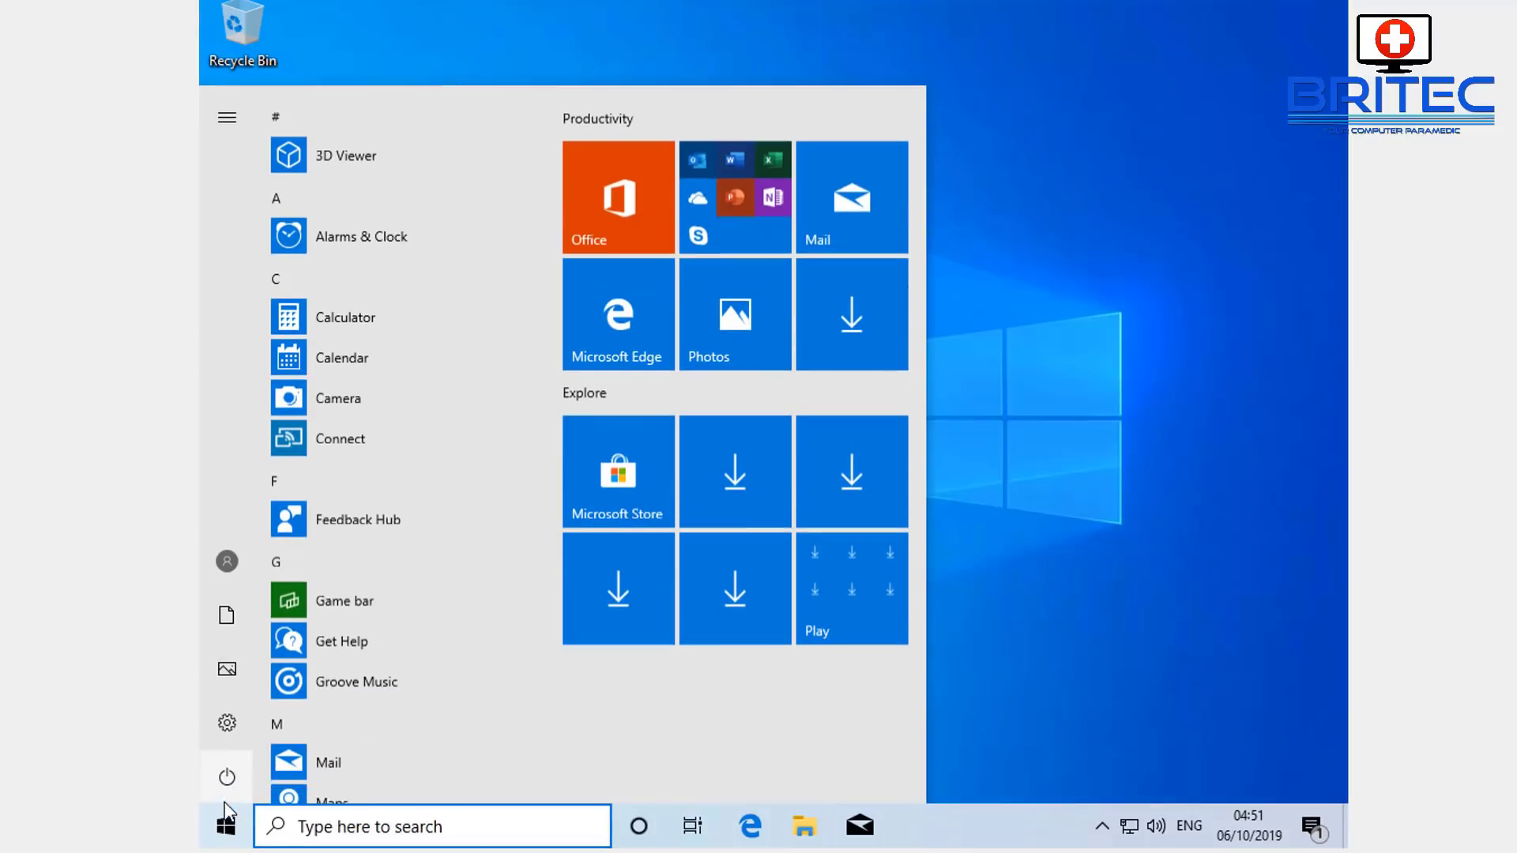
click(229, 725)
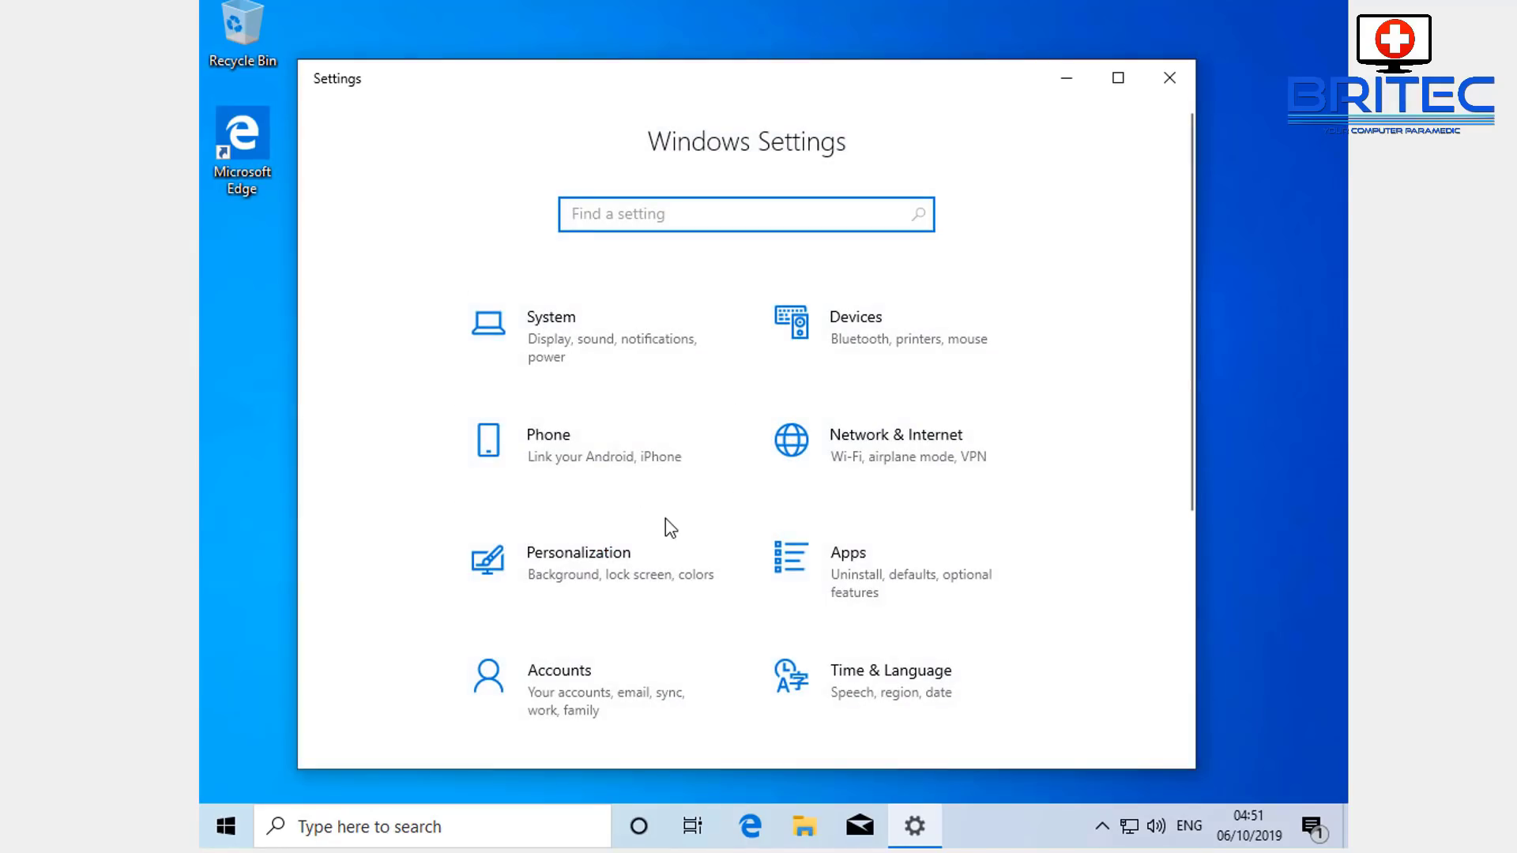
- Check that Accounts > Your info shows a local Administrator account, then close Settings
scroll(545, 679, down, 2)
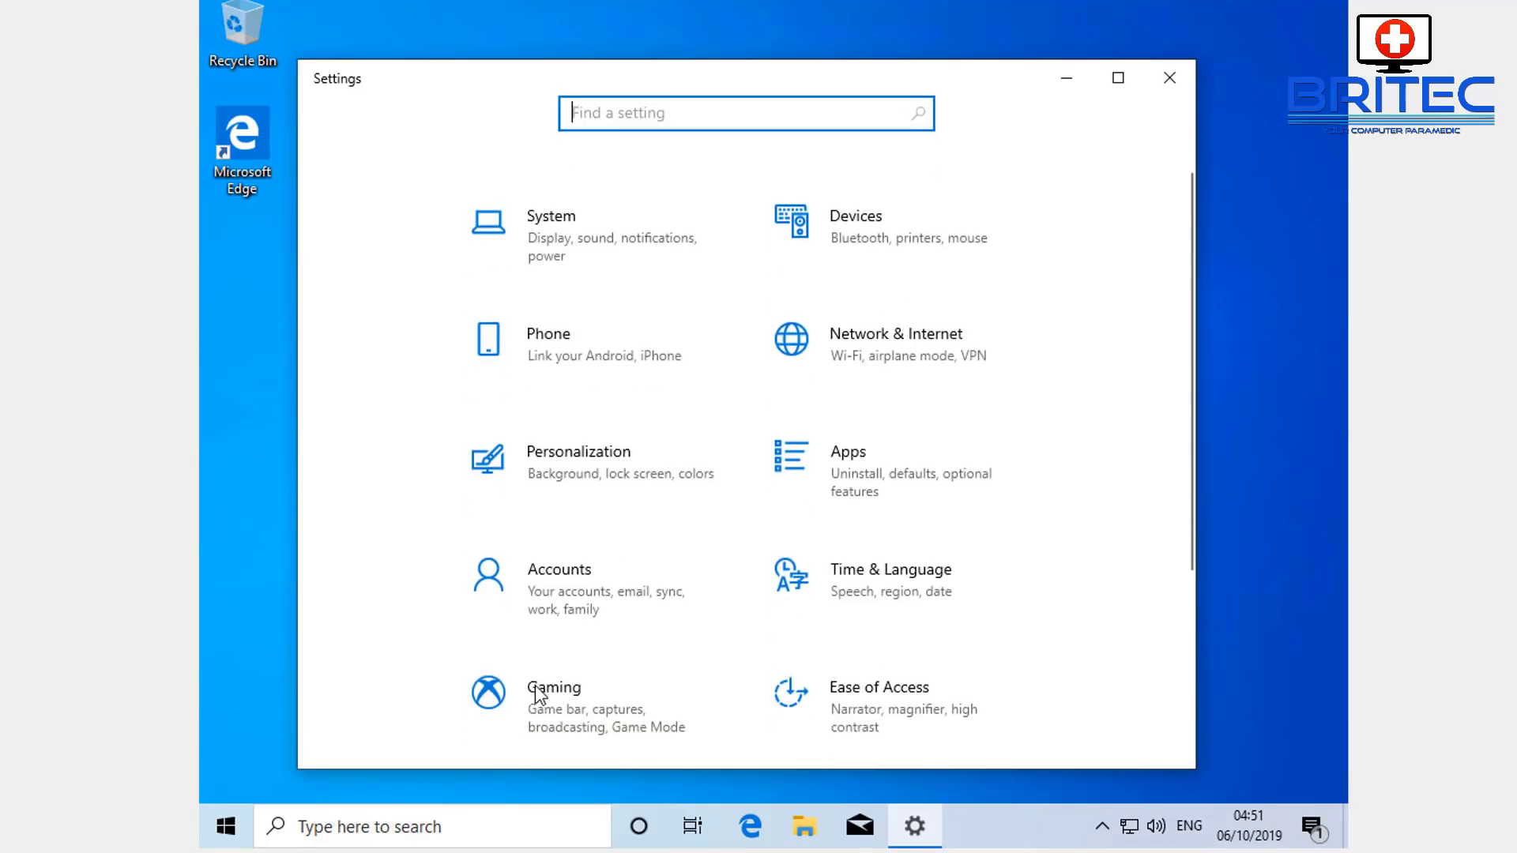
click(544, 607)
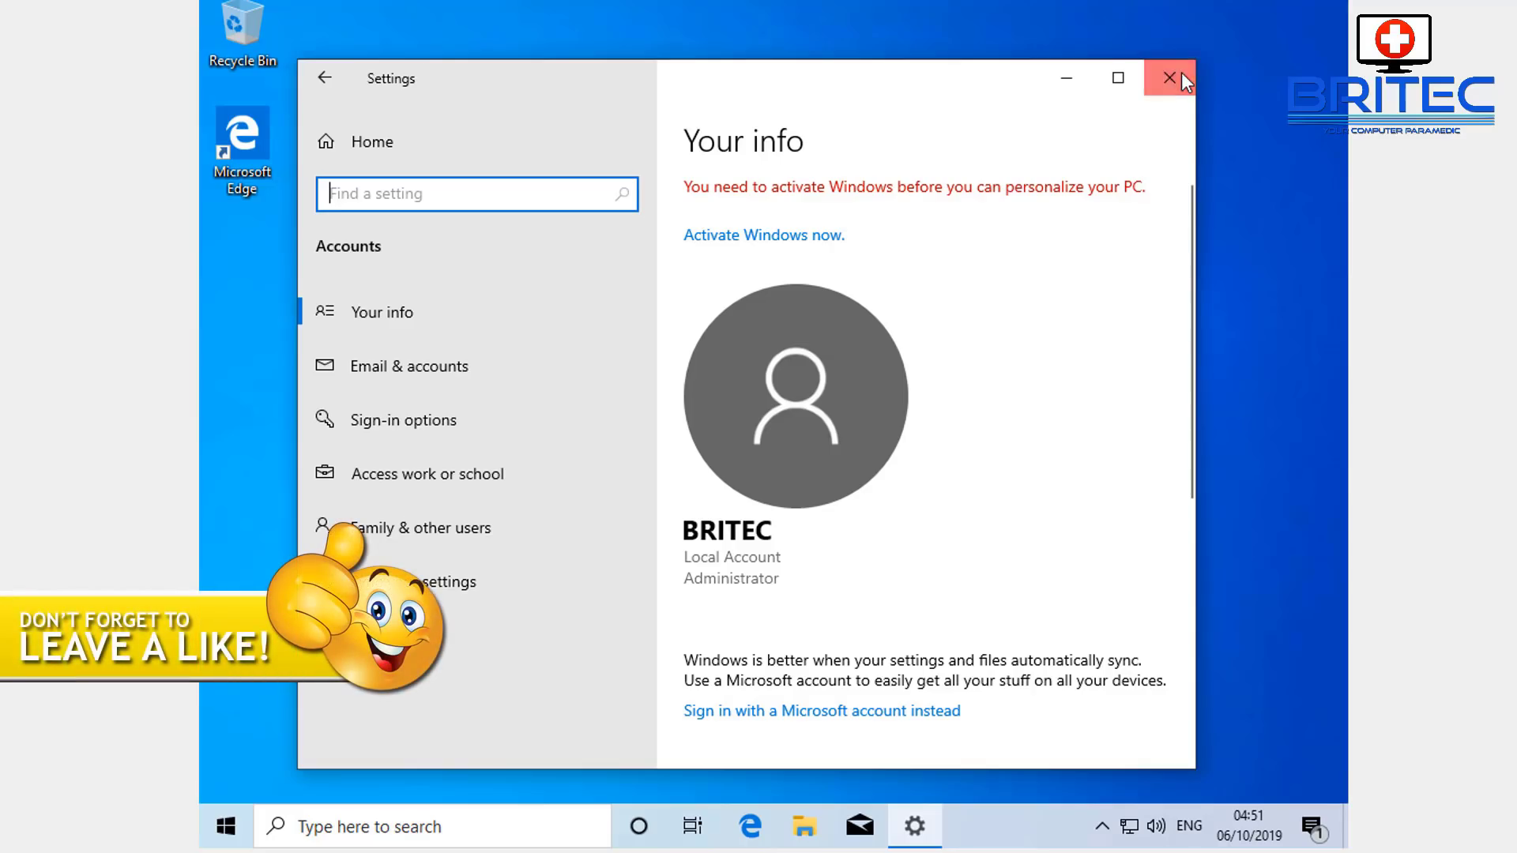
click(1170, 78)
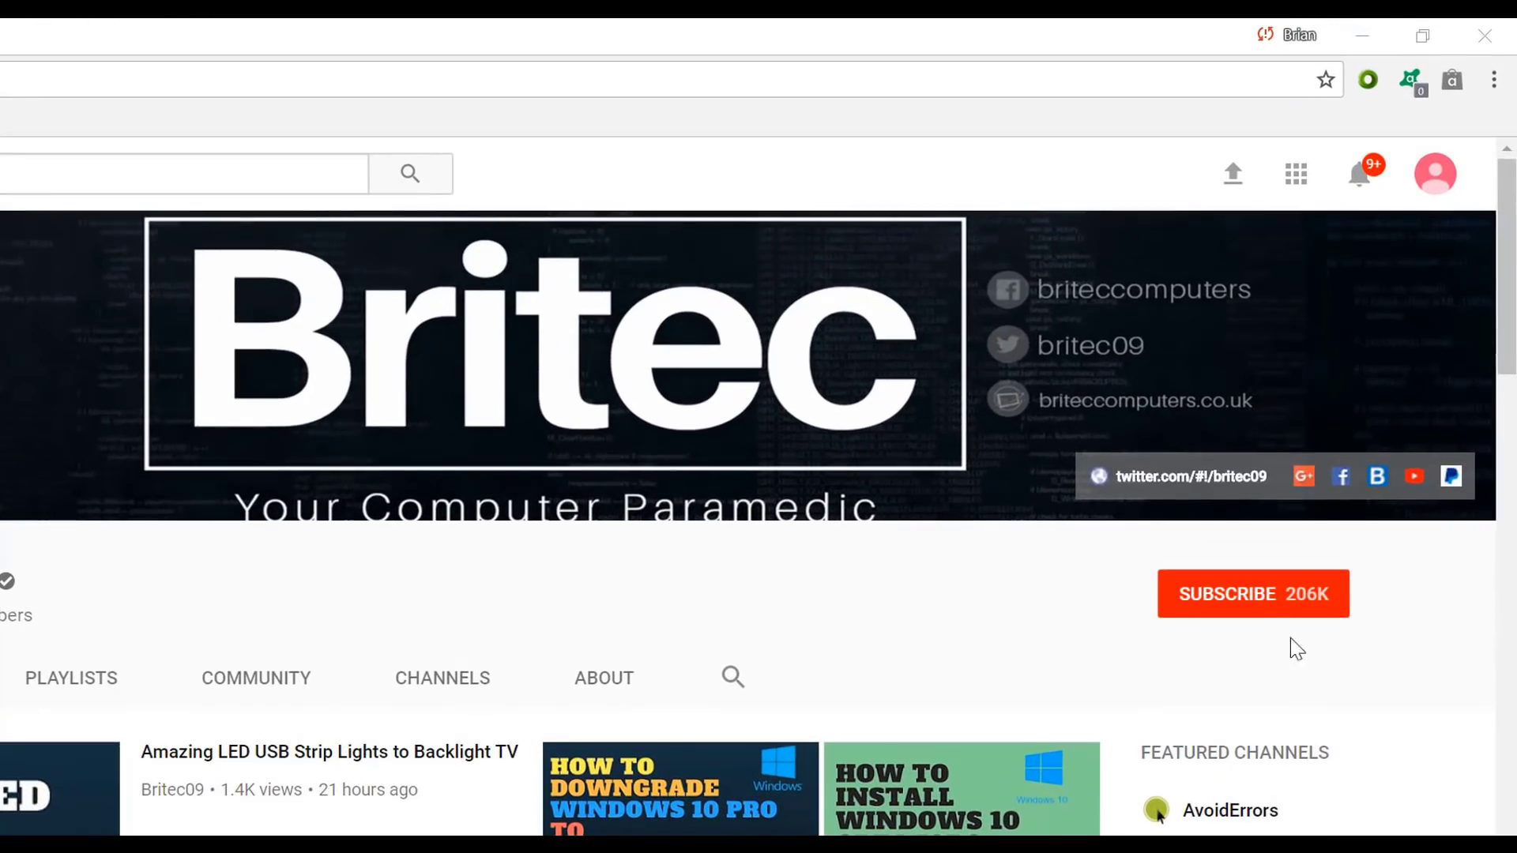
- Subscribe to the channel on its YouTube page
click(1274, 615)
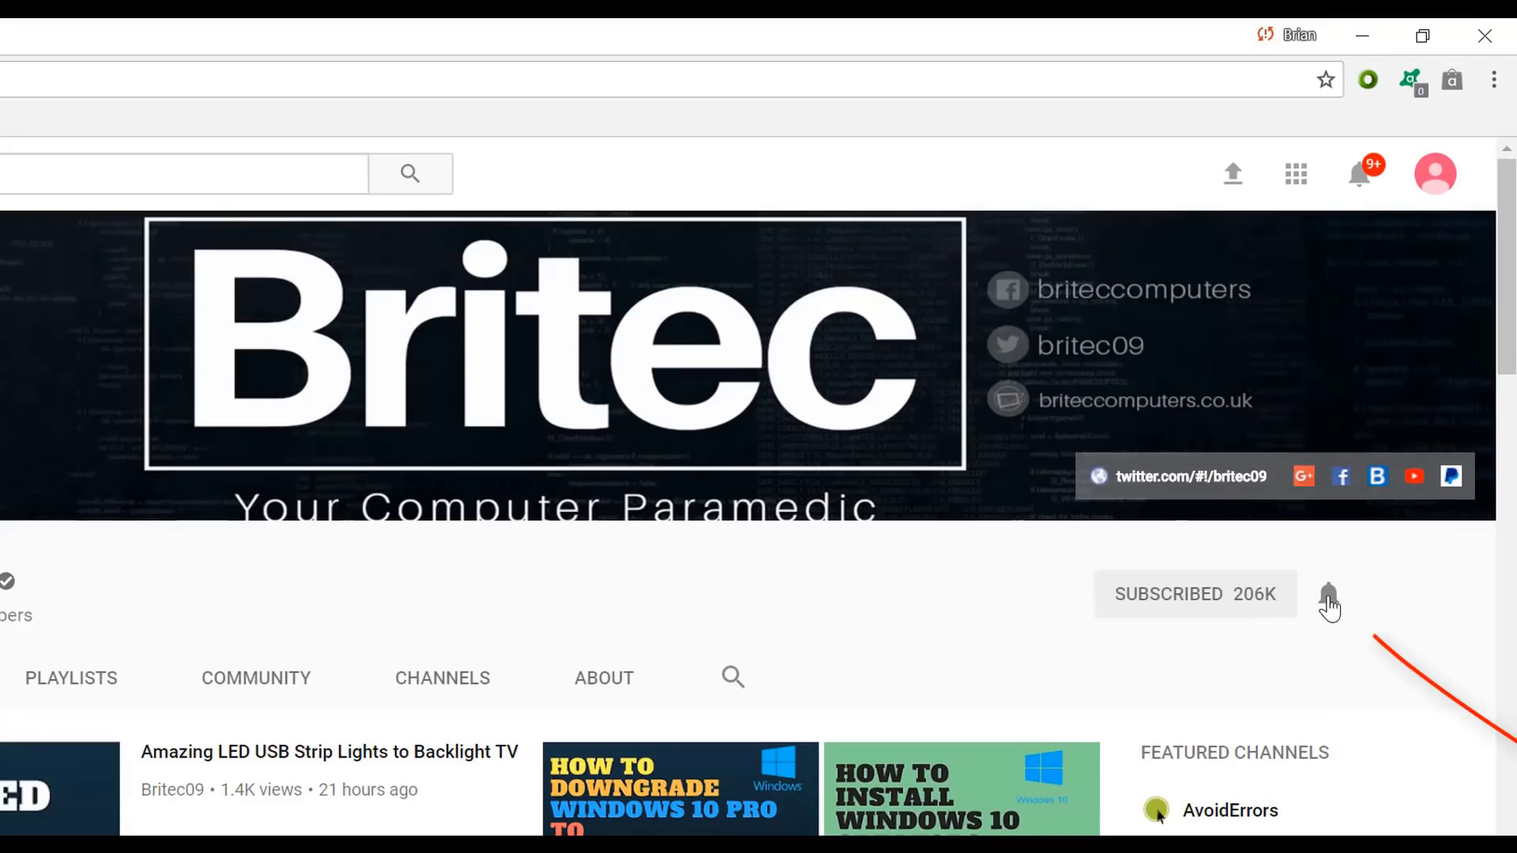